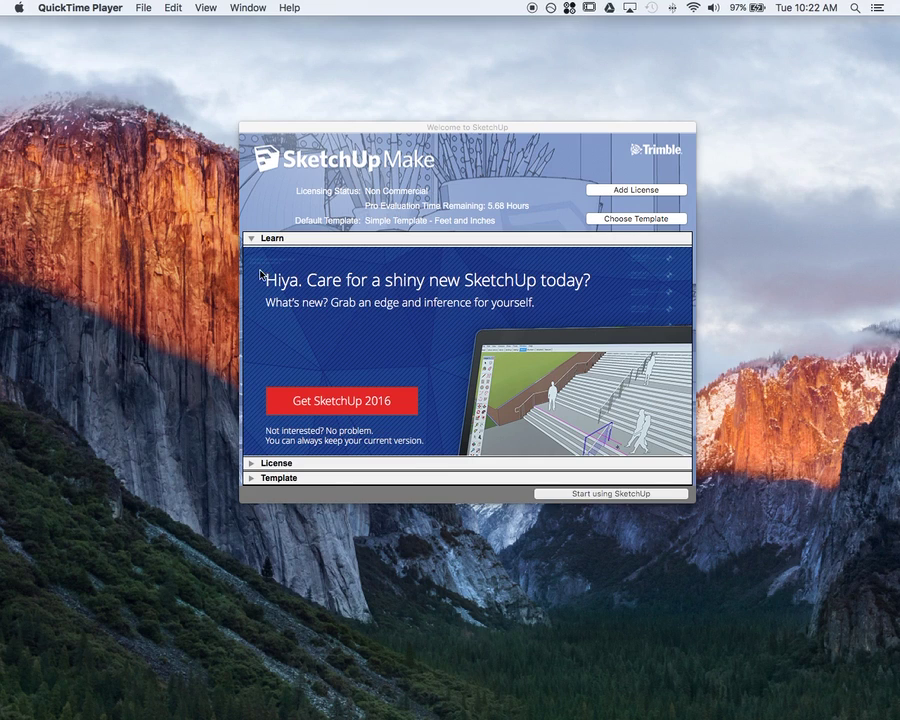
# - Dismiss the Welcome to SketchUp window to open a new untitled model
pyautogui.click(589, 497)
pyautogui.click(589, 495)
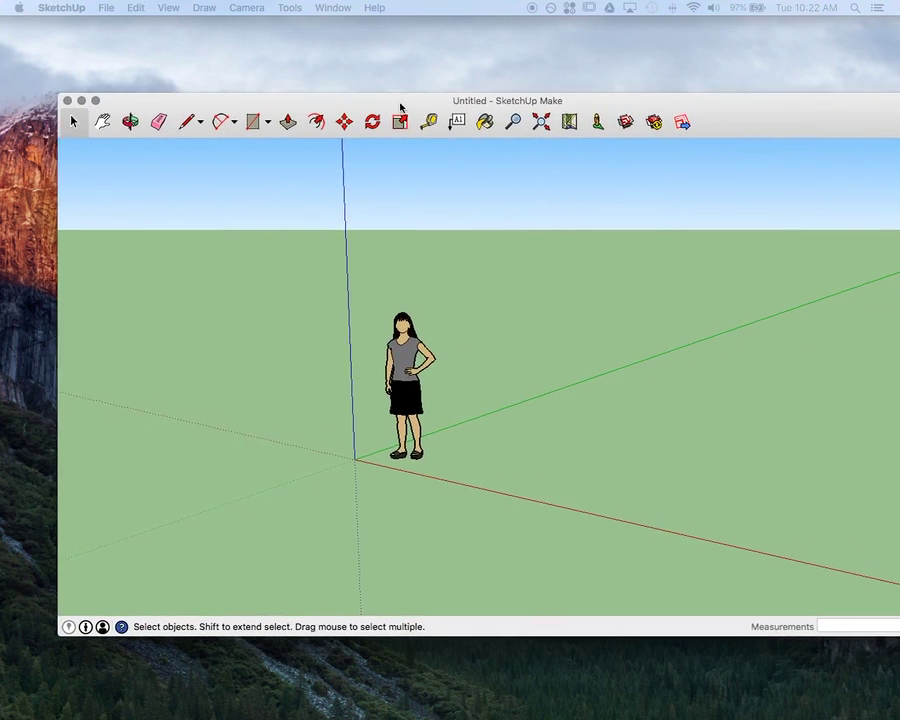
# - Move the model window to the left edge, then zoom out, pan and orbit to look down on the ground
pyautogui.moveTo(398, 106); pyautogui.dragTo(339, 98)
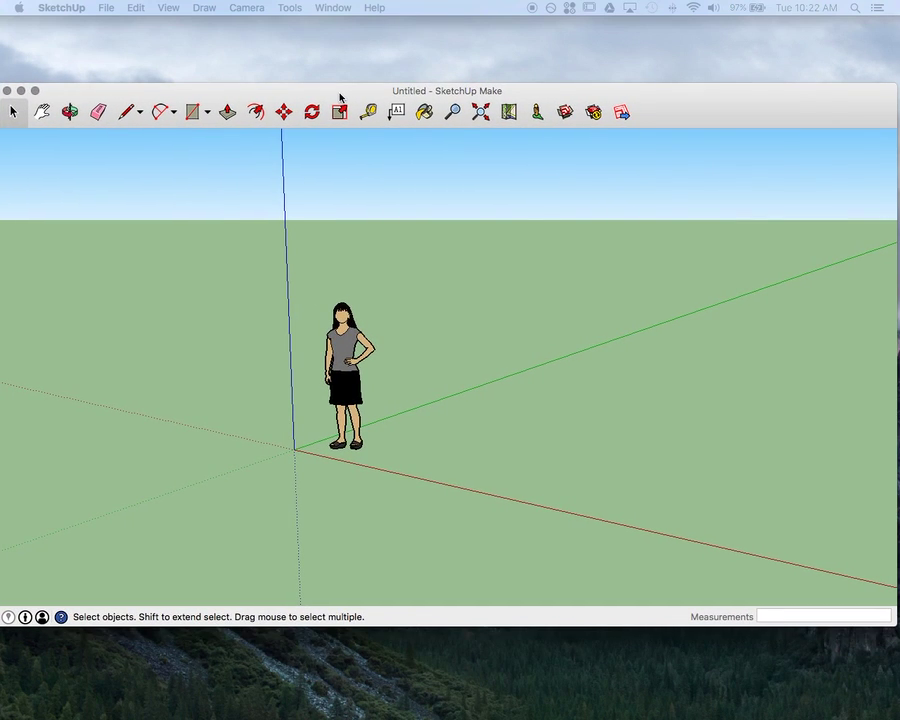
pyautogui.scroll(-3, 366, 326)
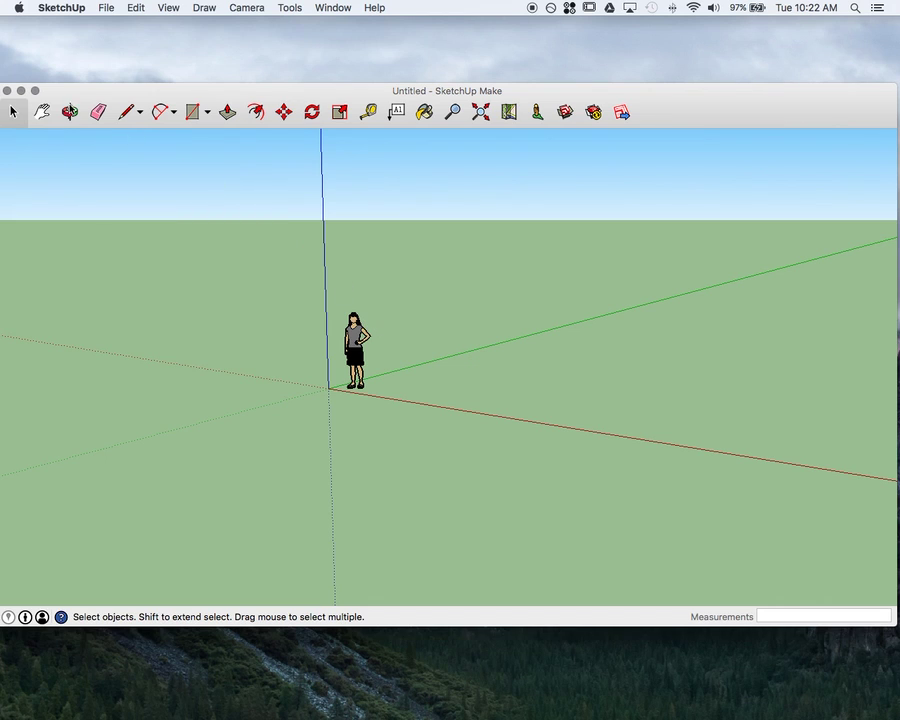
pyautogui.click(44, 112)
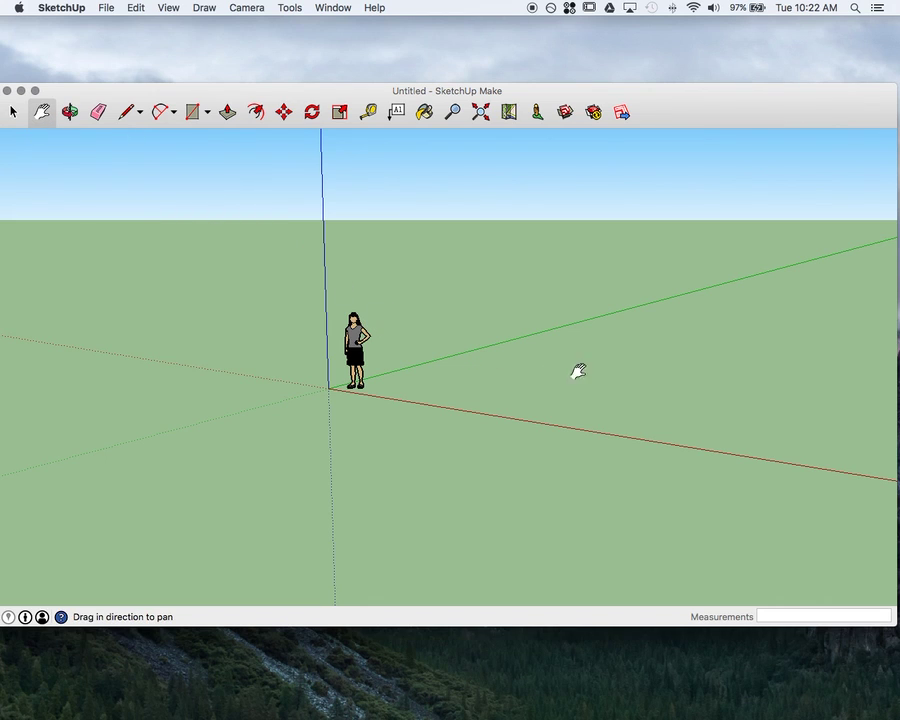
pyautogui.moveTo(579, 372); pyautogui.dragTo(393, 401)
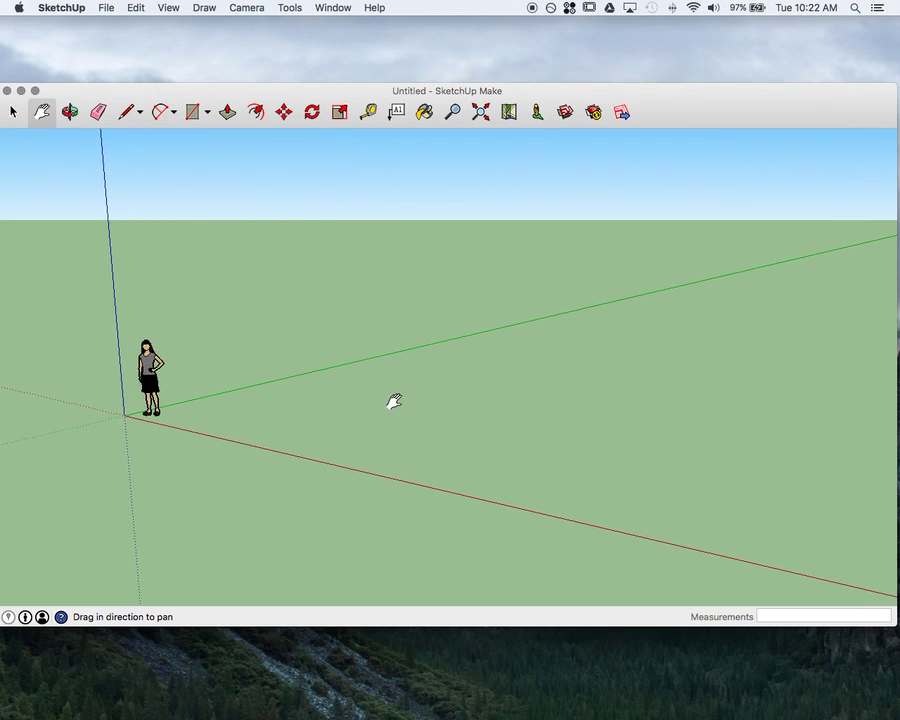
pyautogui.click(69, 112)
pyautogui.moveTo(548, 310); pyautogui.dragTo(771, 358)
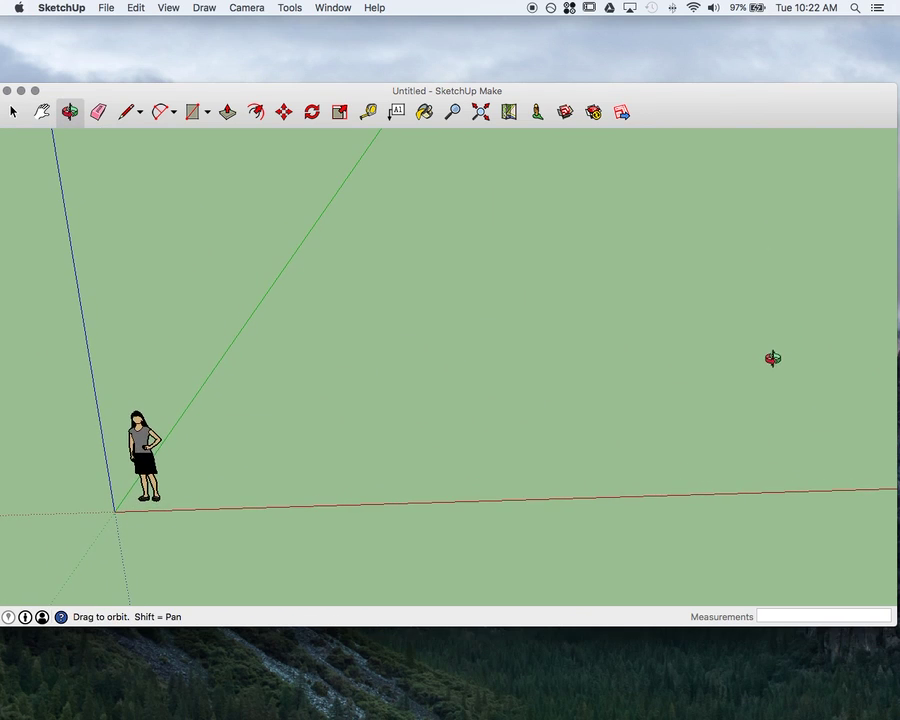
# - Draw a floor rectangle about 38' 1 3/4" by 114' 4 15/16" on the ground
pyautogui.click(192, 113)
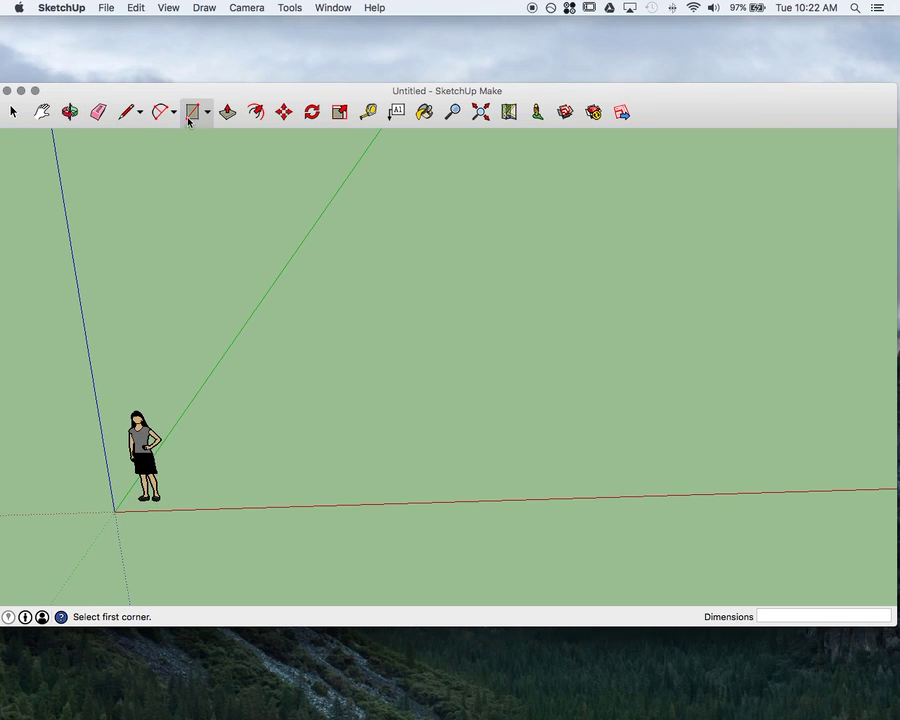
pyautogui.click(309, 431)
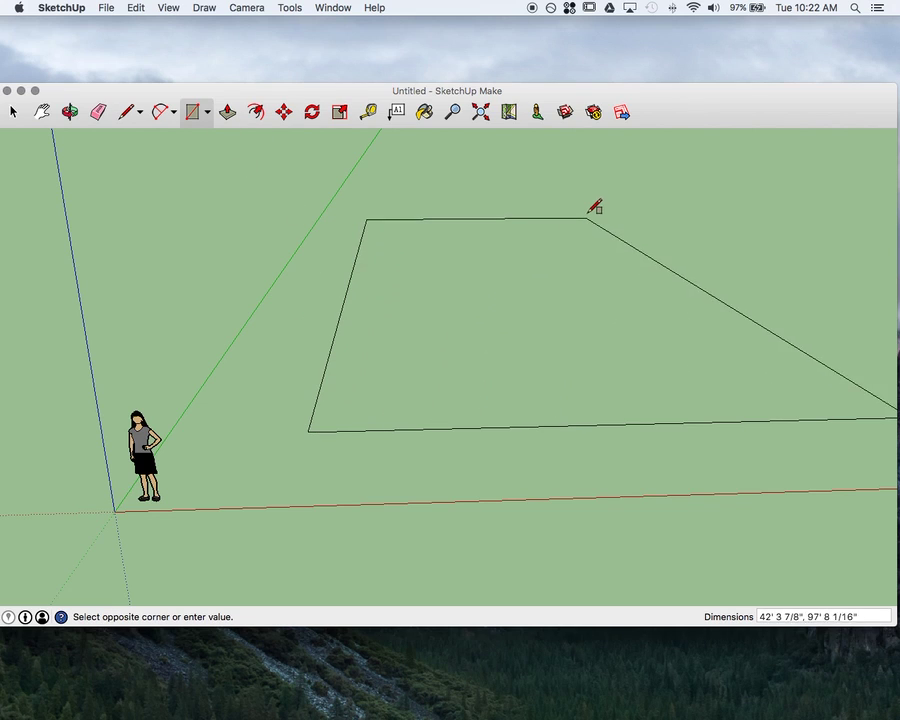
pyautogui.click(553, 210)
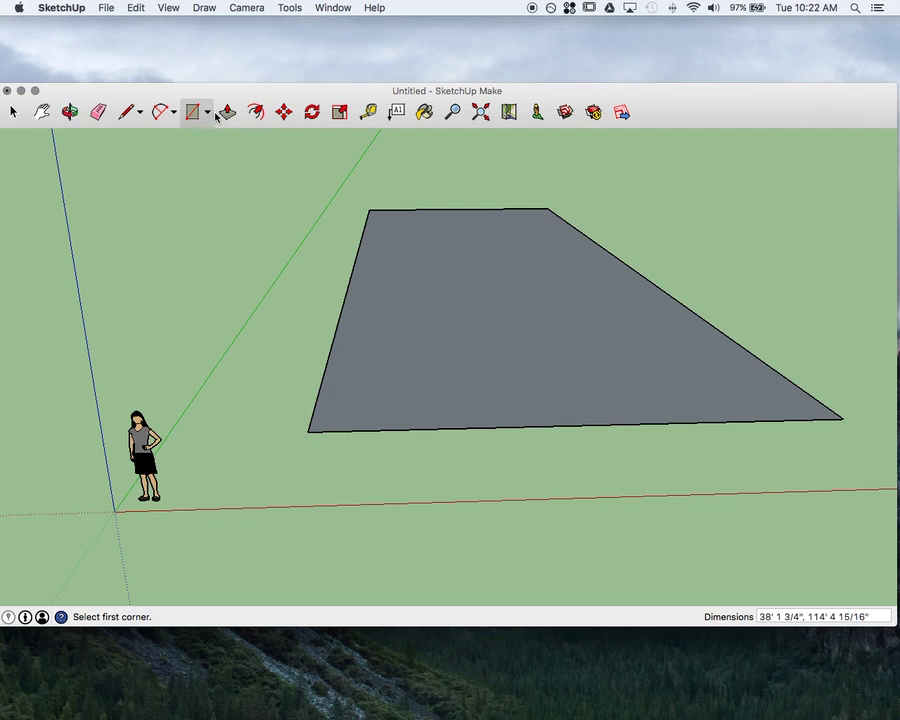
pyautogui.click(257, 112)
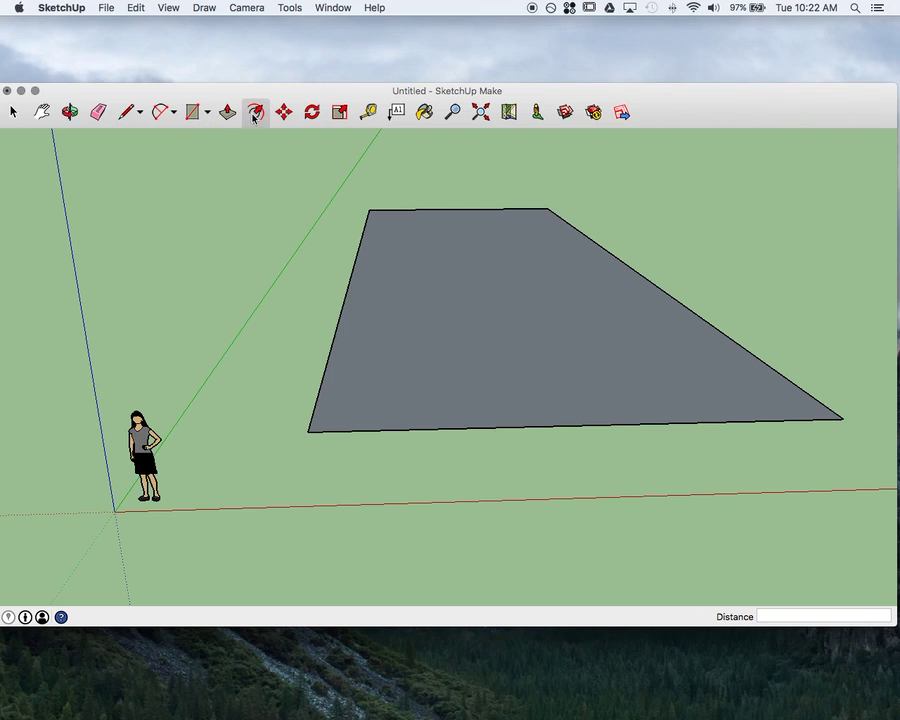
# - Offset the rectangle's edge by 6 inches to mark the wall thickness
pyautogui.click(668, 423)
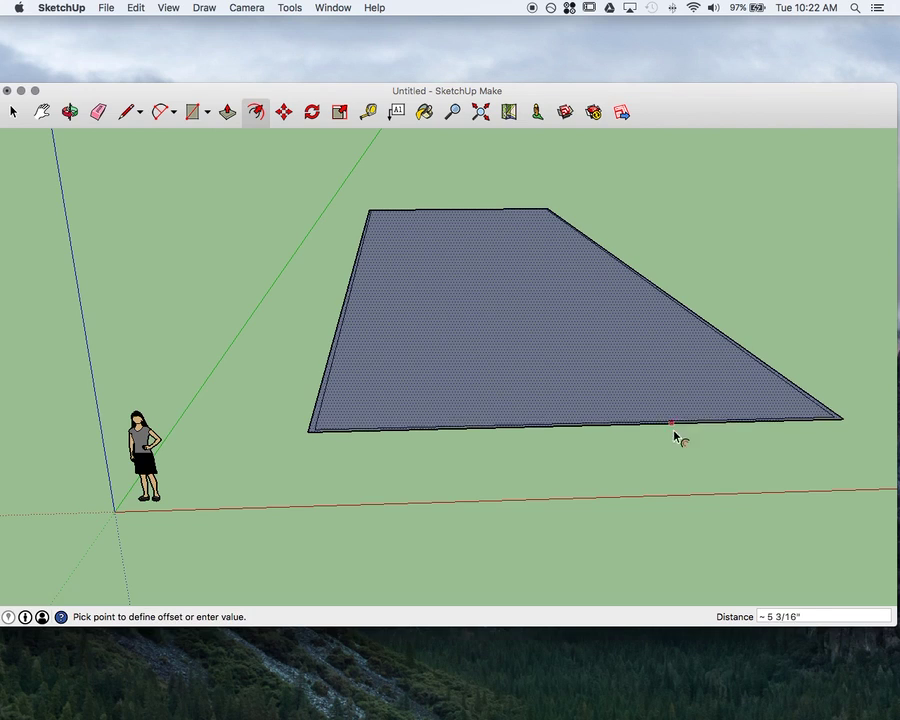
pyautogui.click(808, 616)
pyautogui.write('6')
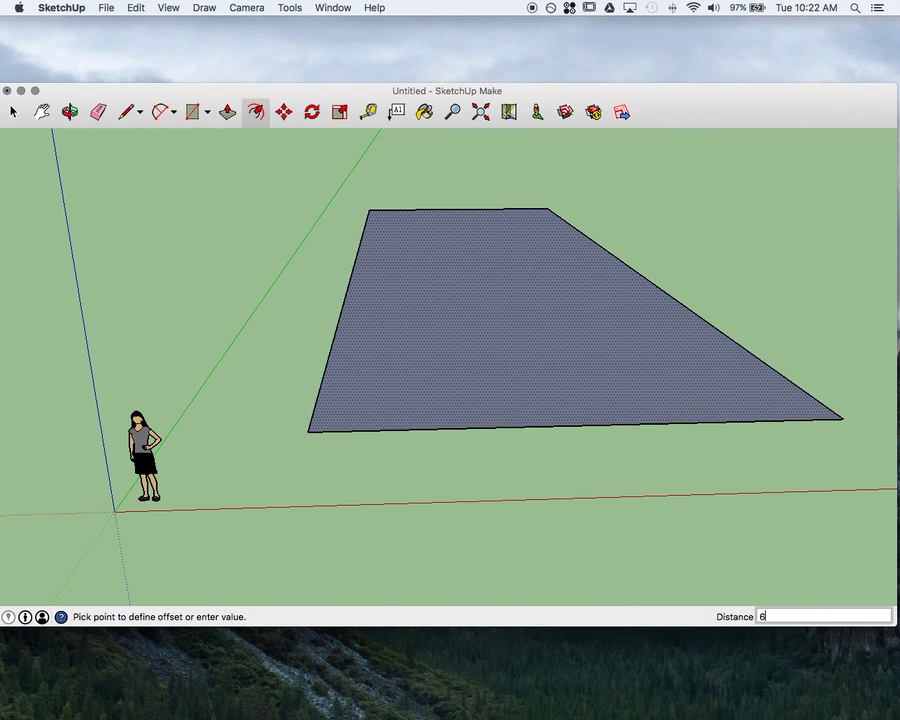
pyautogui.press('Return')
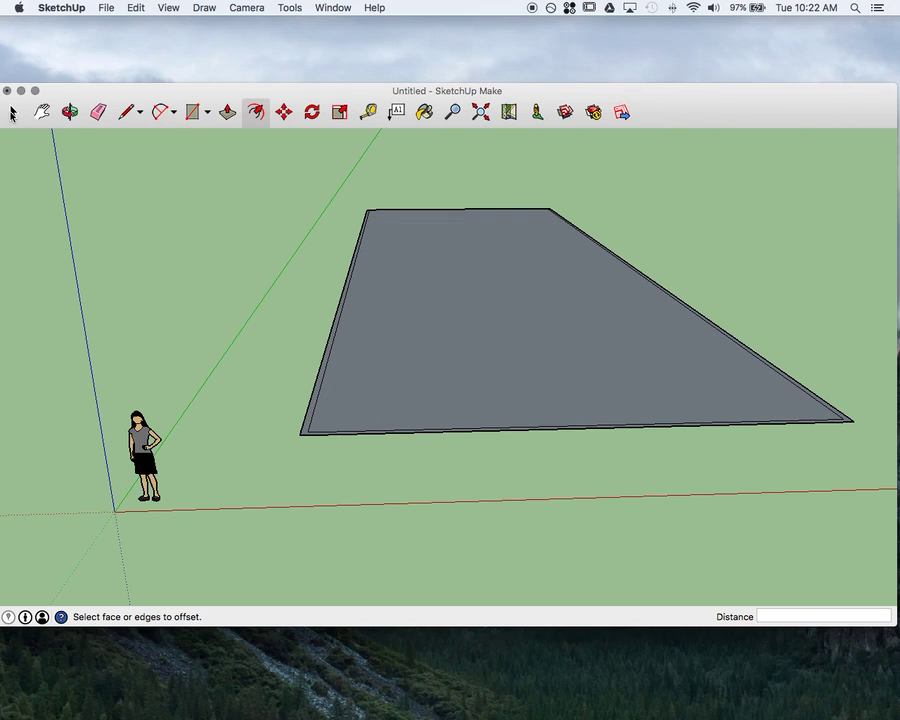
# - Pull the 6-inch border strip up into walls about 12' 8 15/16" tall
pyautogui.press('p')
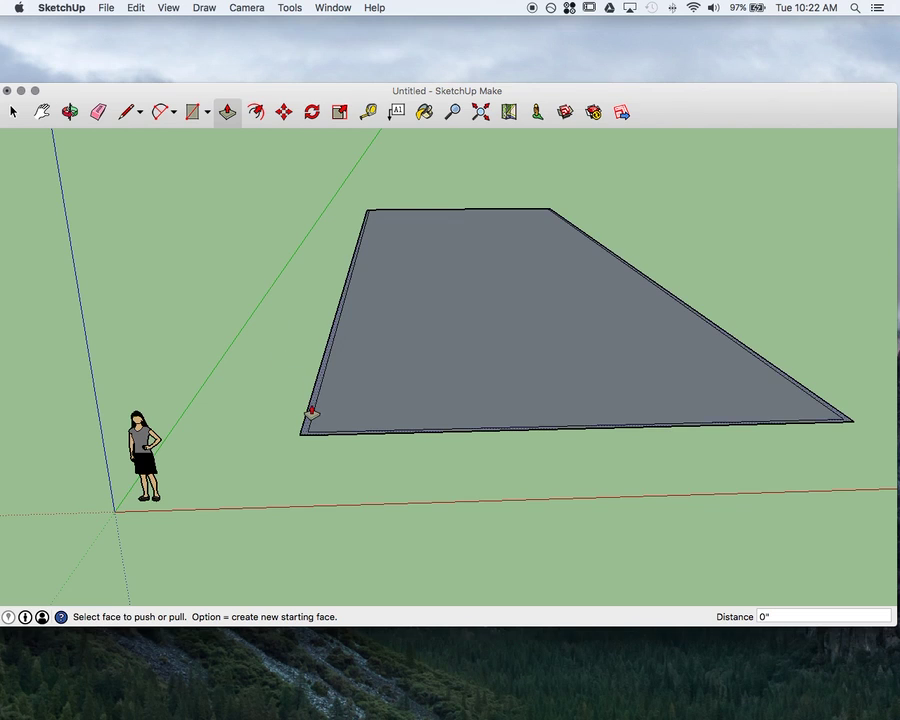
pyautogui.moveTo(313, 412); pyautogui.dragTo(310, 244)
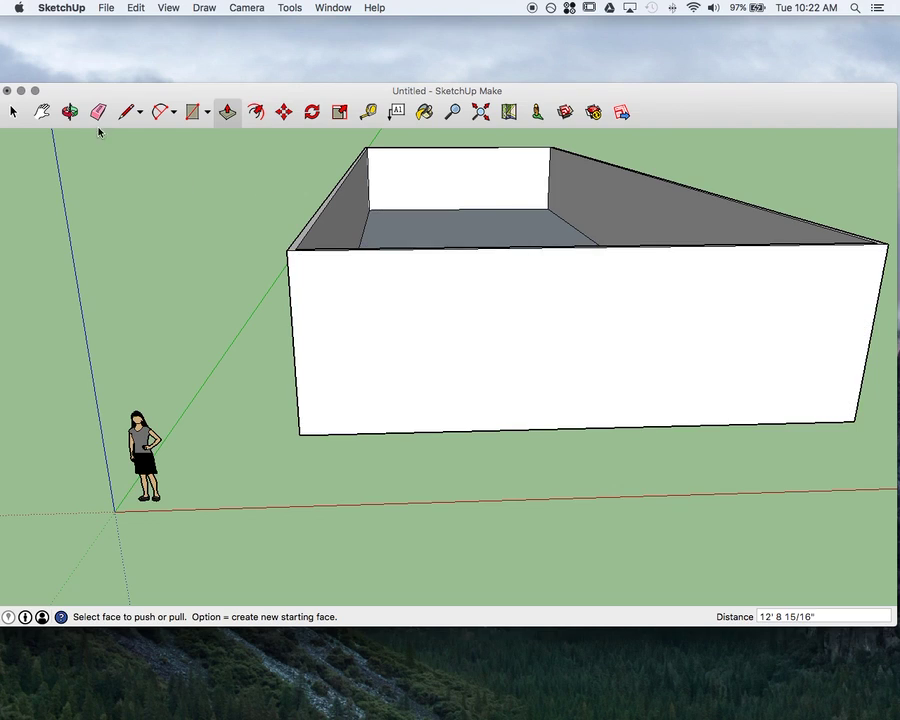
# - Draw a door rectangle down to the front wall's base and push it 6" through
pyautogui.click(193, 113)
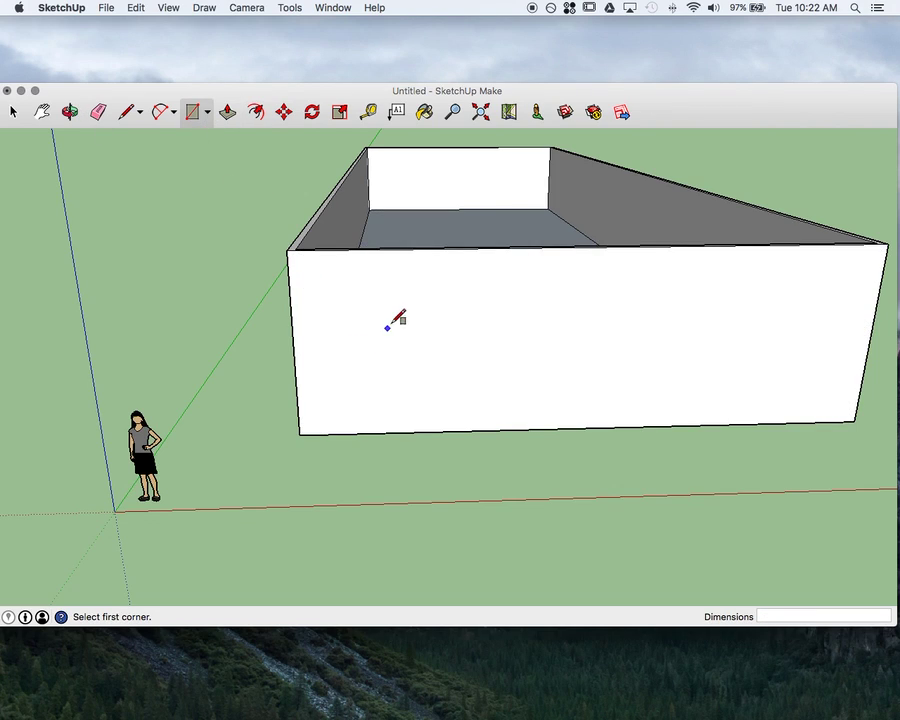
pyautogui.click(425, 319)
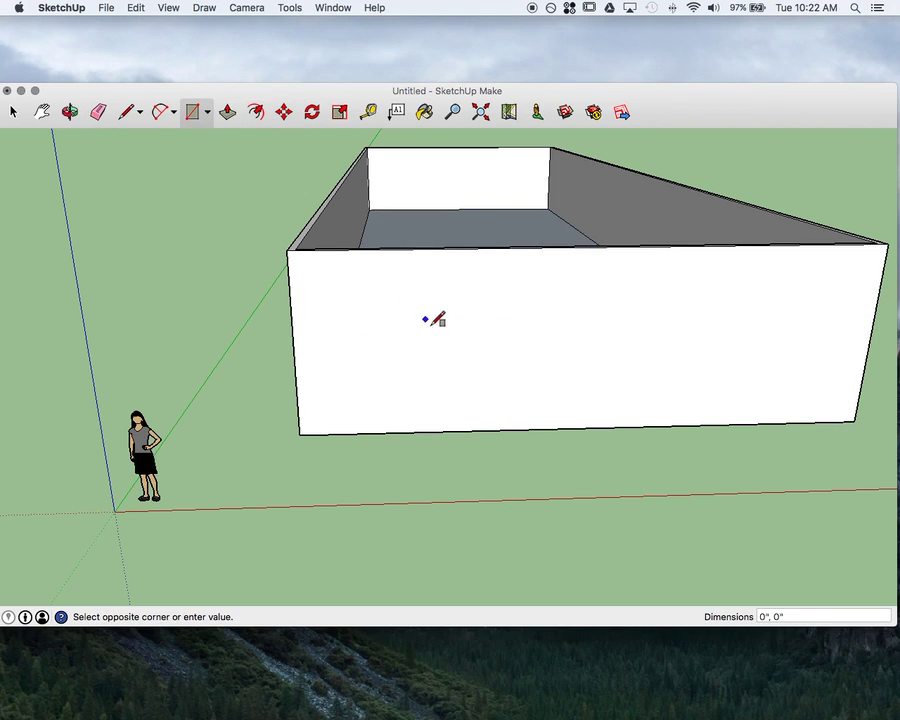
pyautogui.click(501, 427)
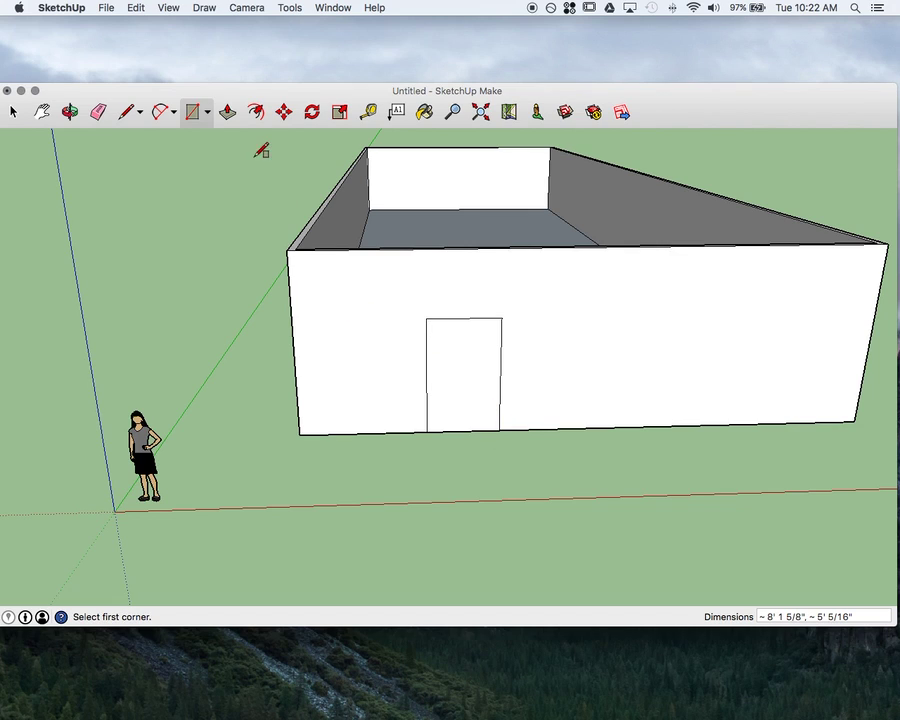
pyautogui.click(228, 113)
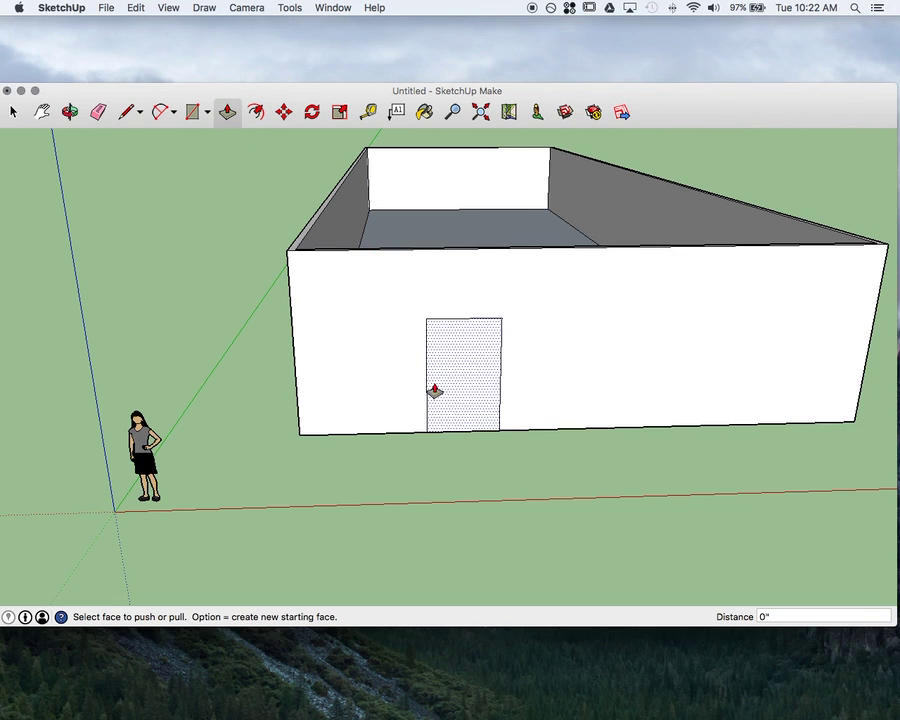
pyautogui.moveTo(454, 399); pyautogui.dragTo(452, 387)
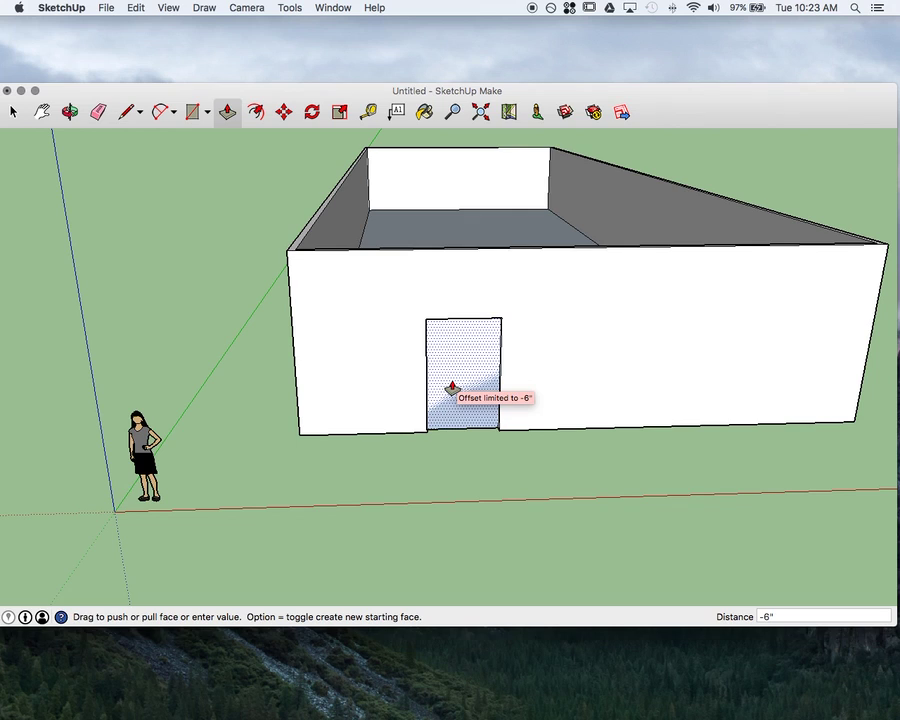
pyautogui.click(452, 383)
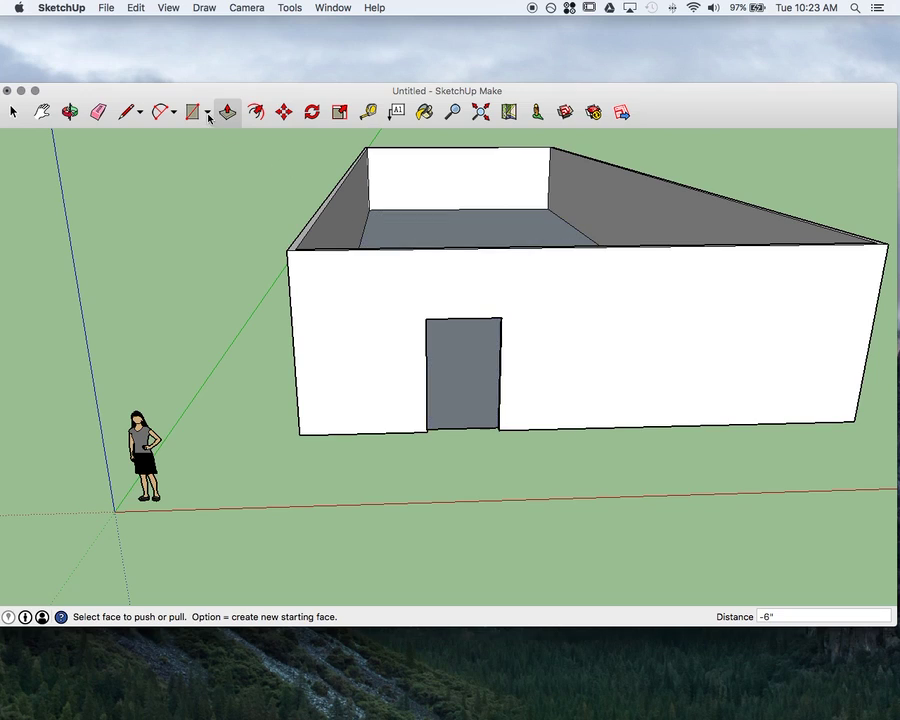
# - Orbit, pan and zoom so the room's long side wall faces the view head-on
pyautogui.click(69, 112)
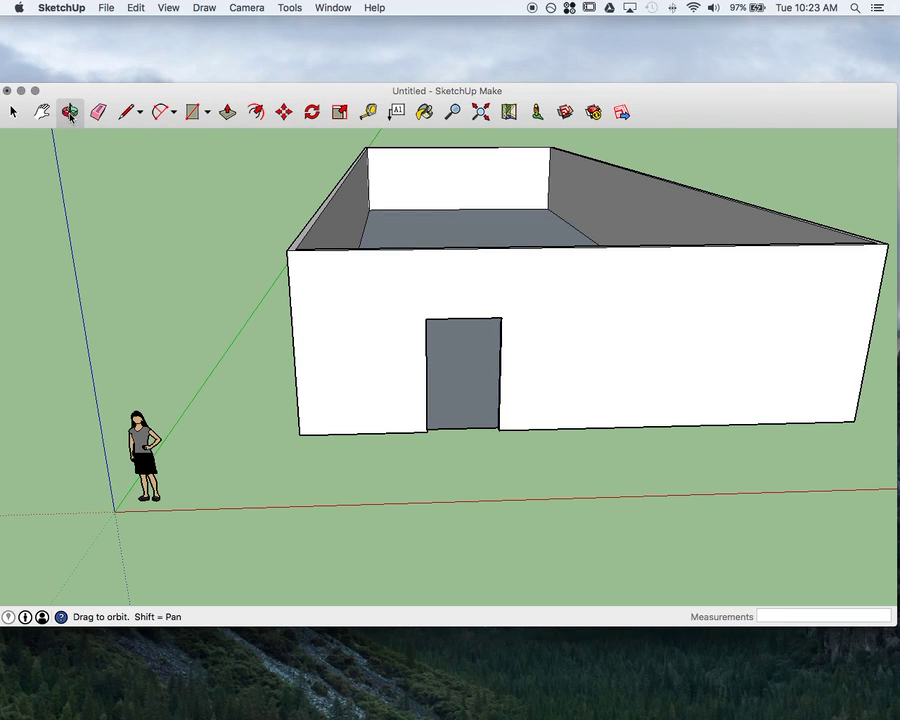
pyautogui.moveTo(457, 225); pyautogui.dragTo(205, 385)
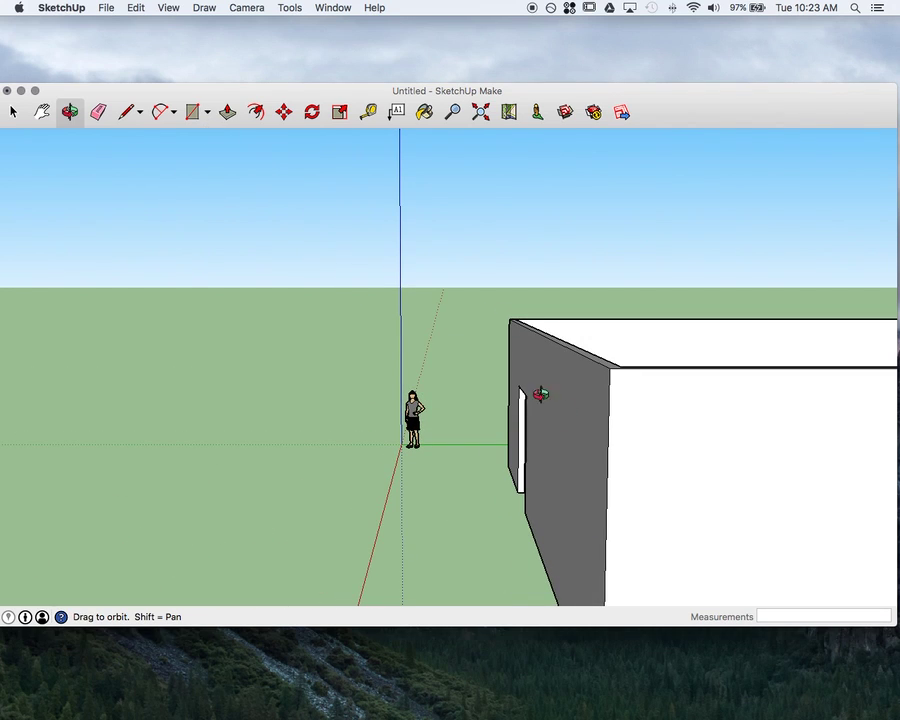
pyautogui.moveTo(540, 394); pyautogui.dragTo(577, 410)
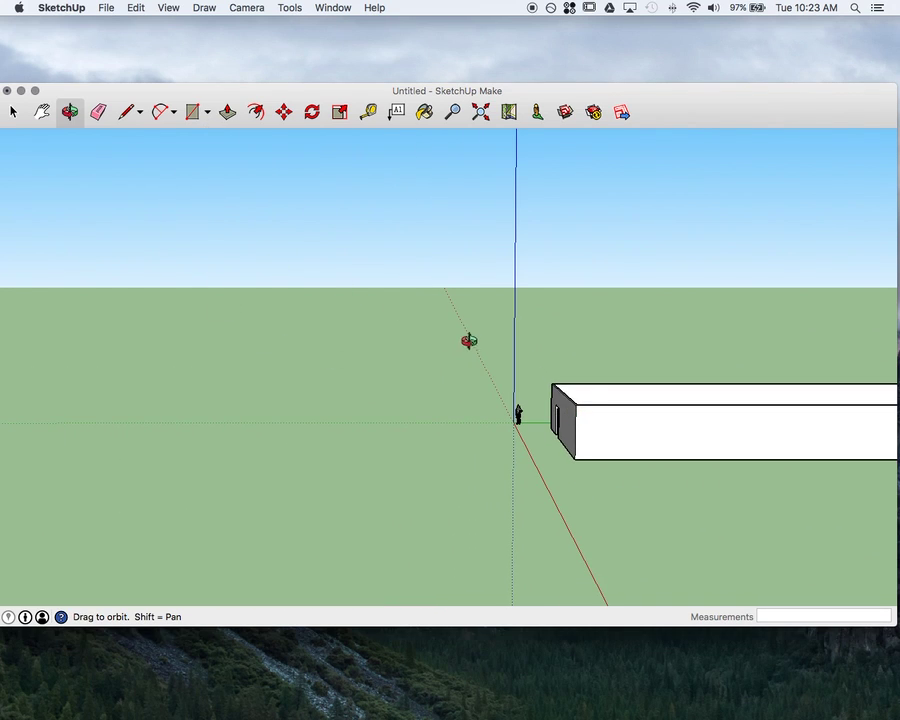
pyautogui.click(41, 112)
pyautogui.moveTo(676, 401); pyautogui.dragTo(465, 390)
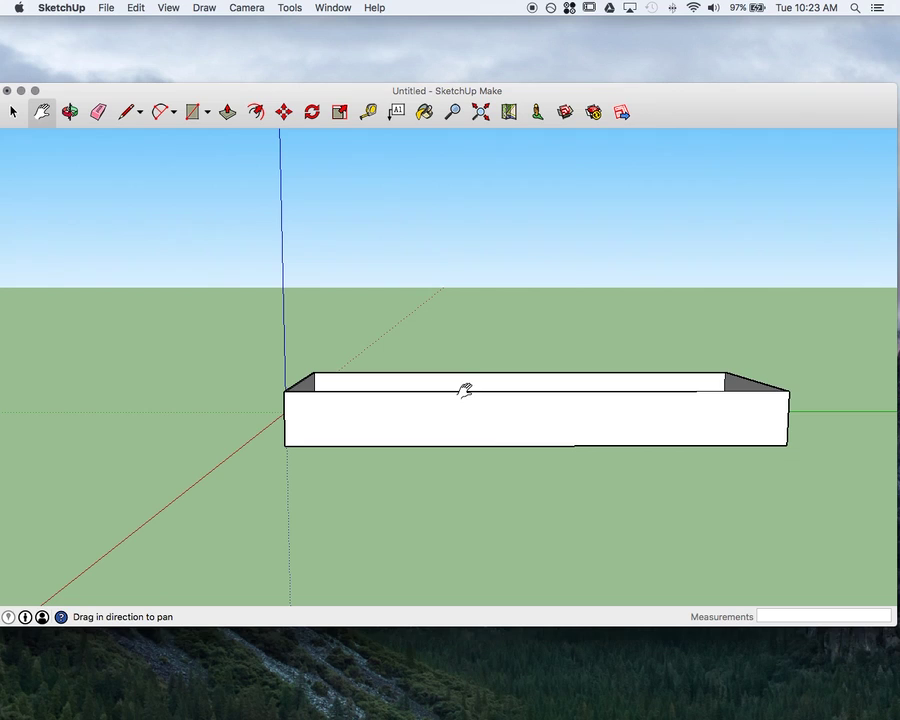
pyautogui.scroll(4, 488, 432)
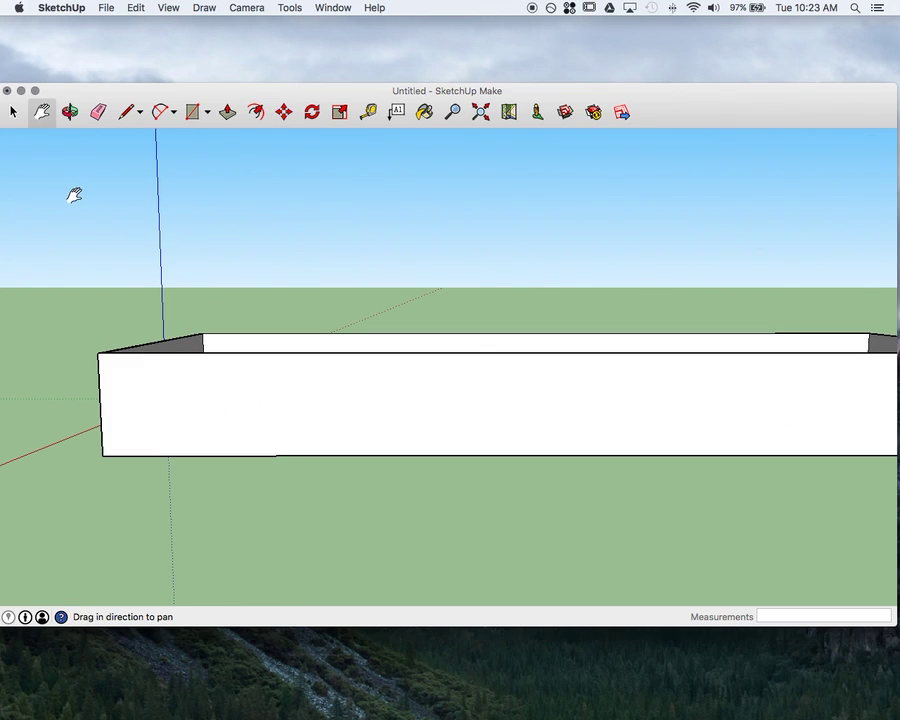
# - Draw a long guide strip across the wall and two small window rectangles below it
pyautogui.click(194, 112)
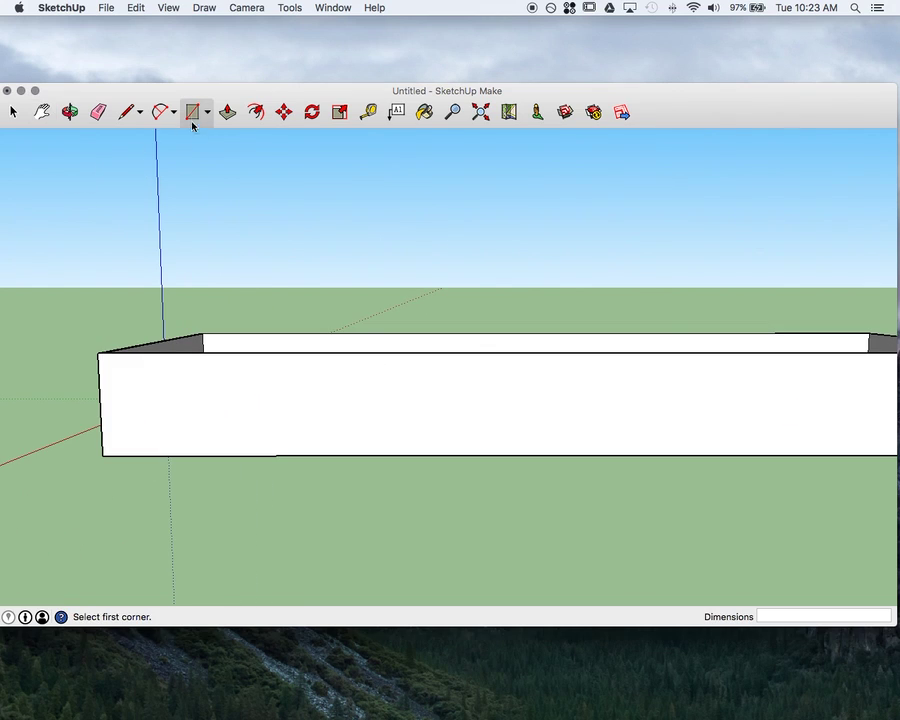
pyautogui.click(196, 388)
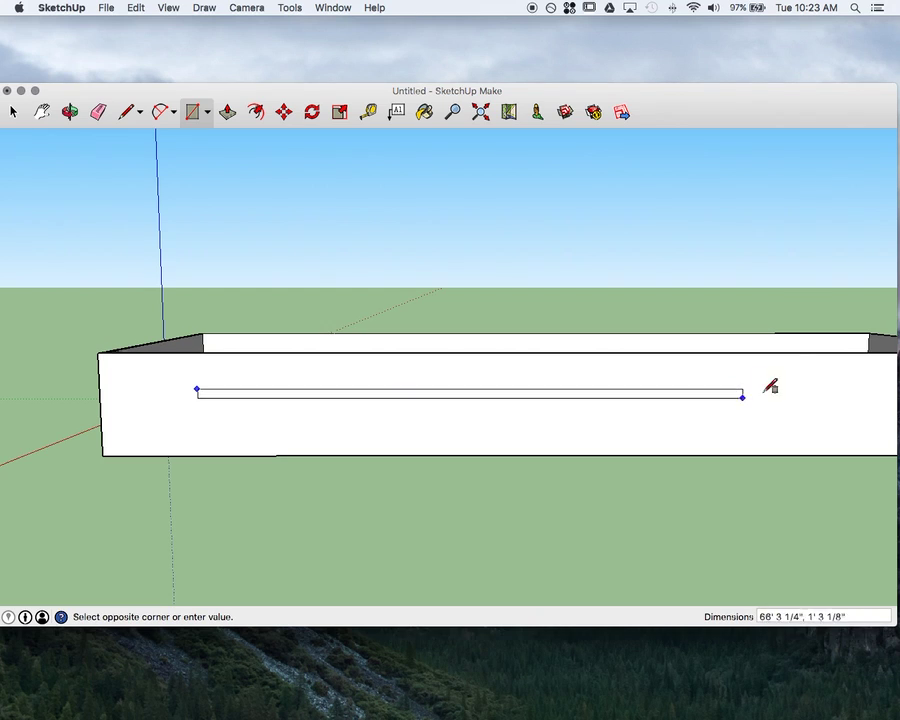
pyautogui.click(745, 366)
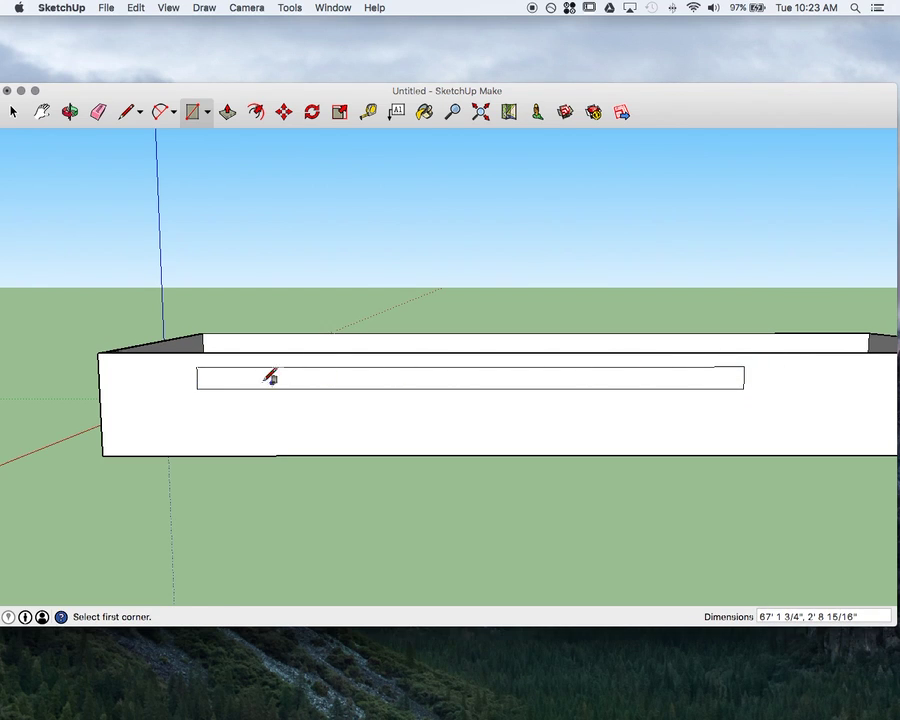
pyautogui.scroll(-1, 266, 378)
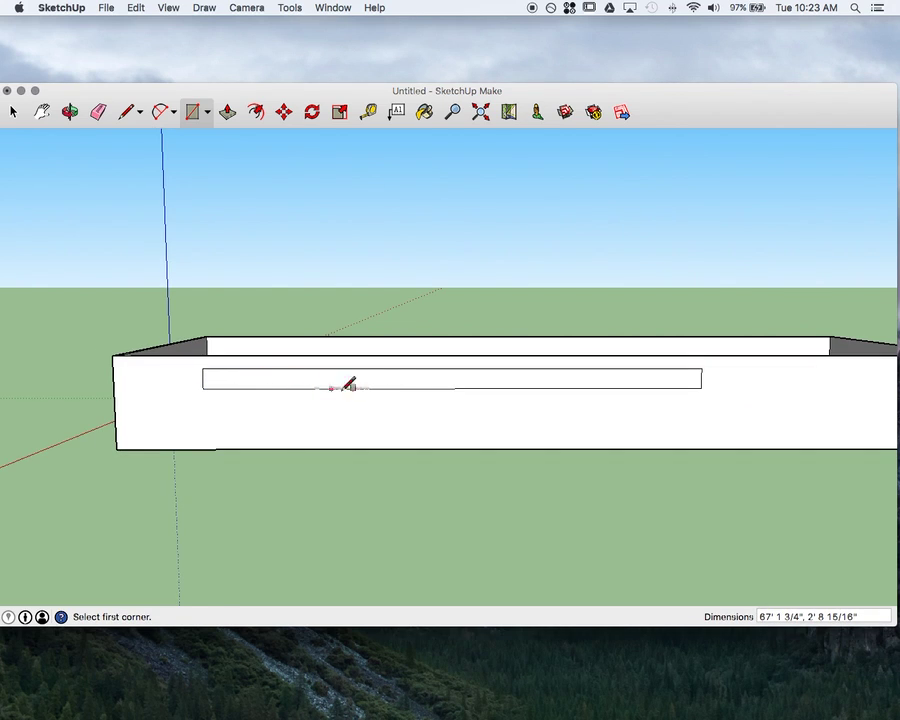
pyautogui.click(237, 389)
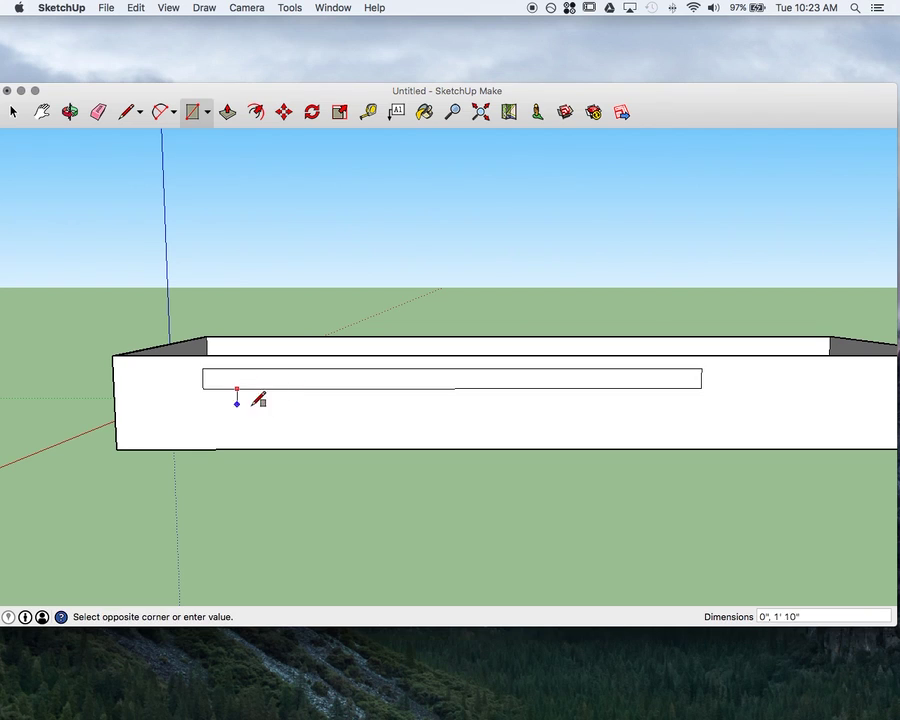
pyautogui.click(276, 412)
pyautogui.click(591, 388)
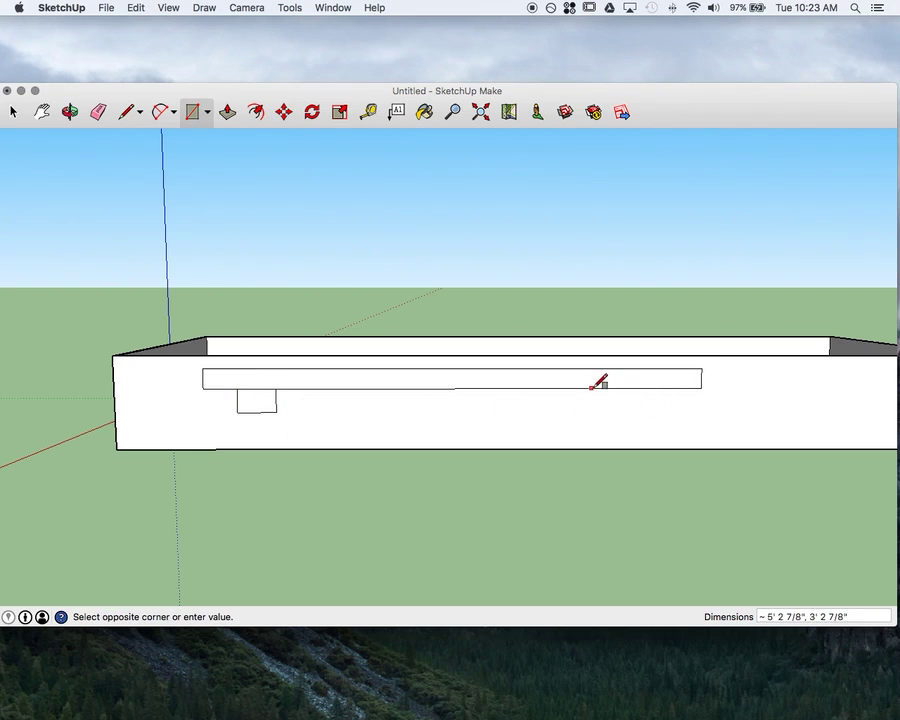
pyautogui.click(631, 416)
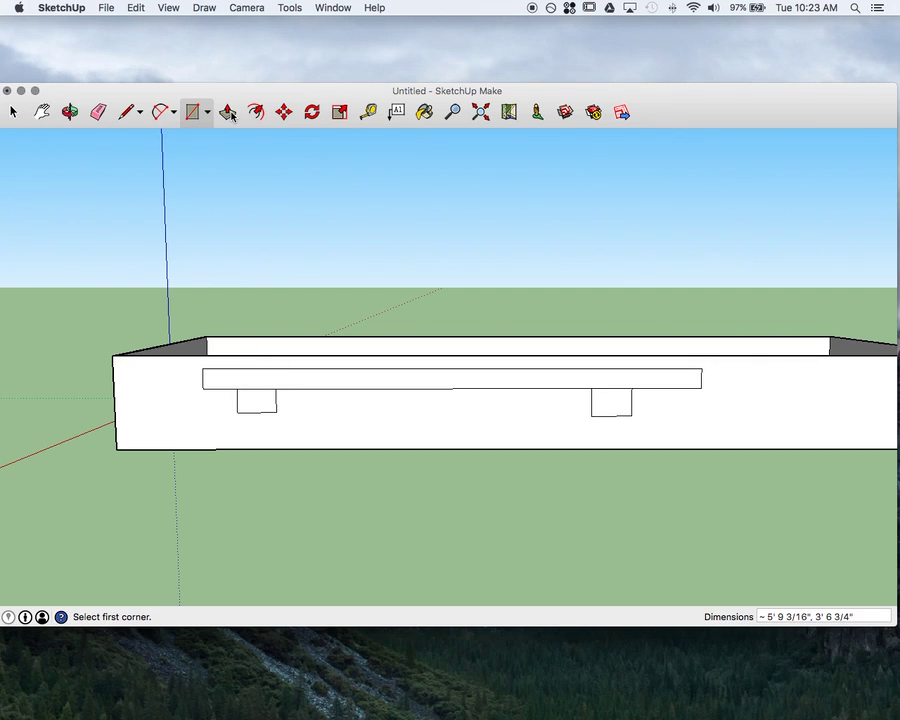
# - Delete the guide strip's edges, leaving only the two window outlines
pyautogui.click(13, 113)
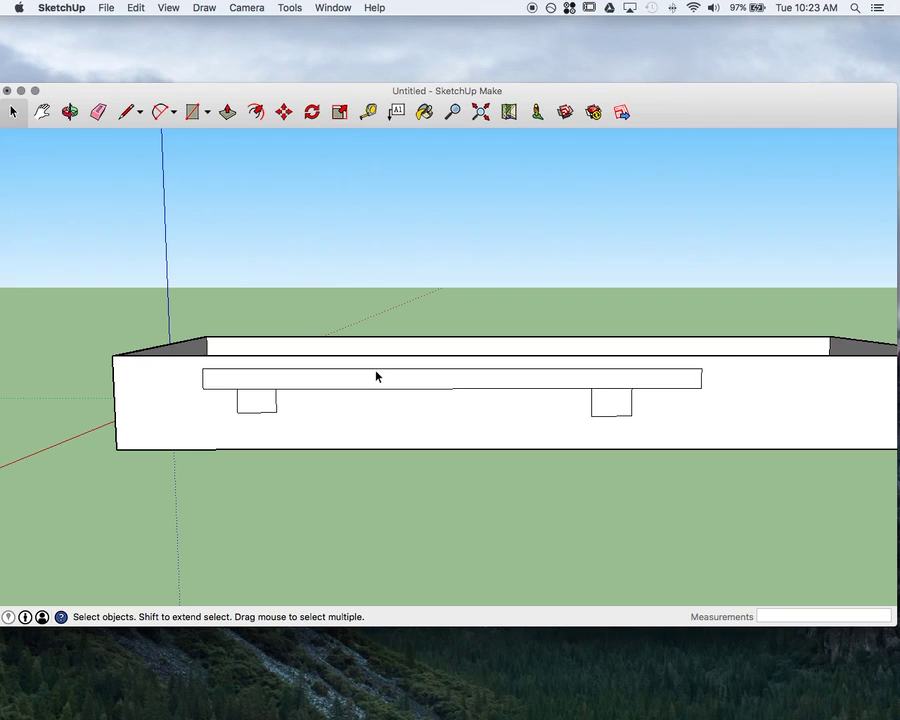
pyautogui.click(377, 369)
pyautogui.press('Delete')
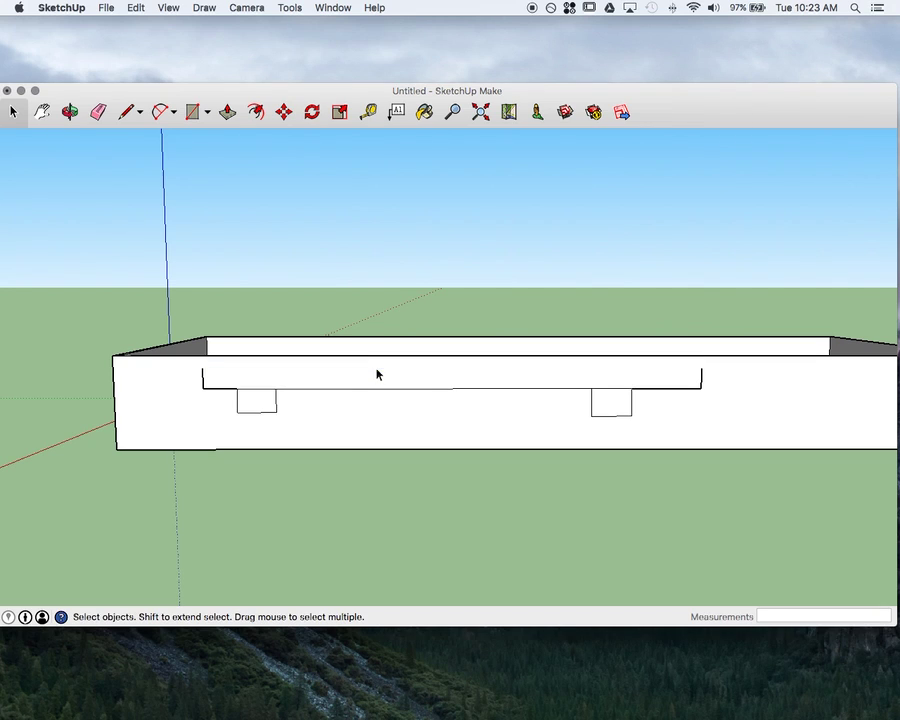
pyautogui.click(365, 391)
pyautogui.press('Delete')
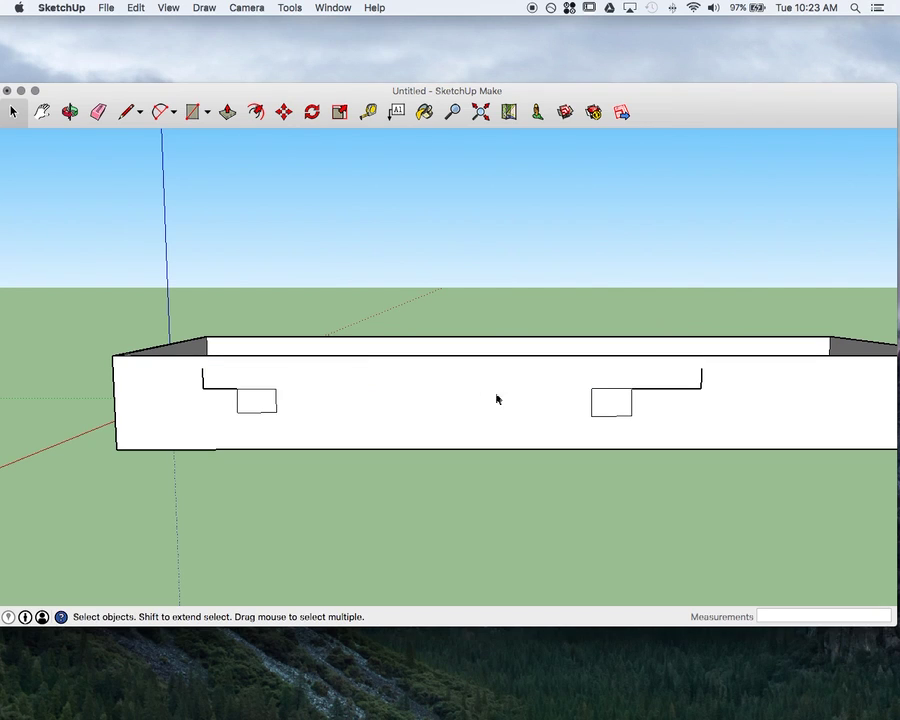
pyautogui.click(655, 392)
pyautogui.click(656, 389)
pyautogui.press('Delete')
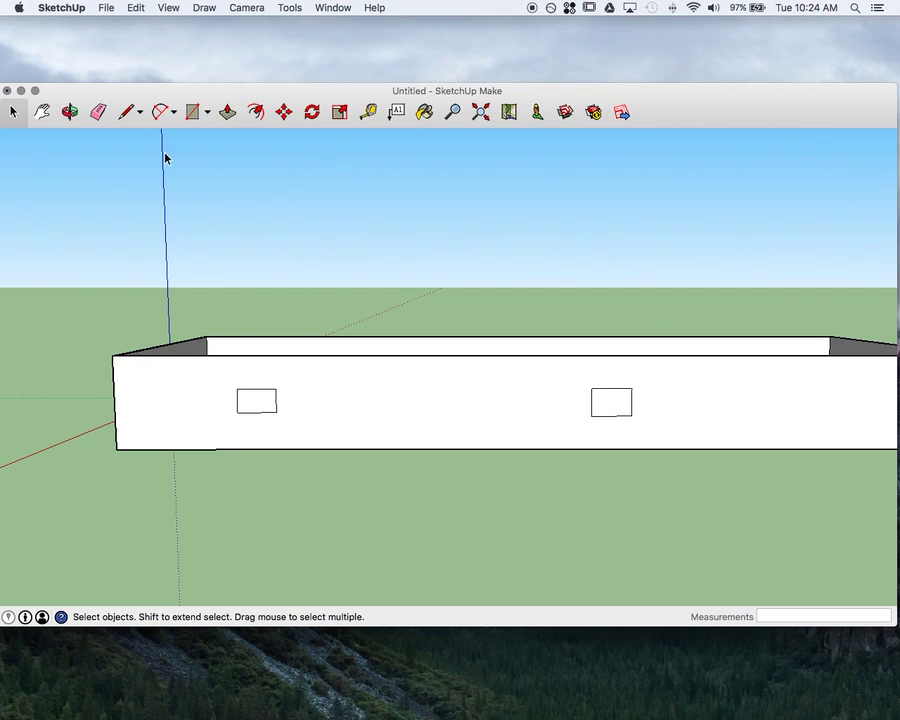
# - Push the right window rectangle 6" into the wall, leaving the left one flat
pyautogui.click(227, 111)
pyautogui.click(252, 407)
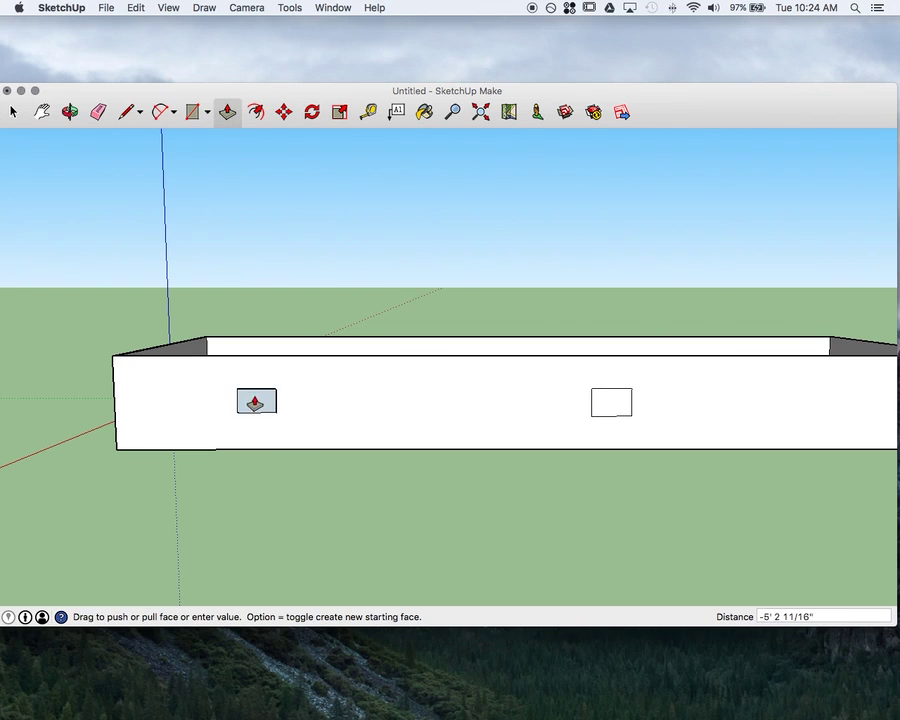
pyautogui.press('Escape')
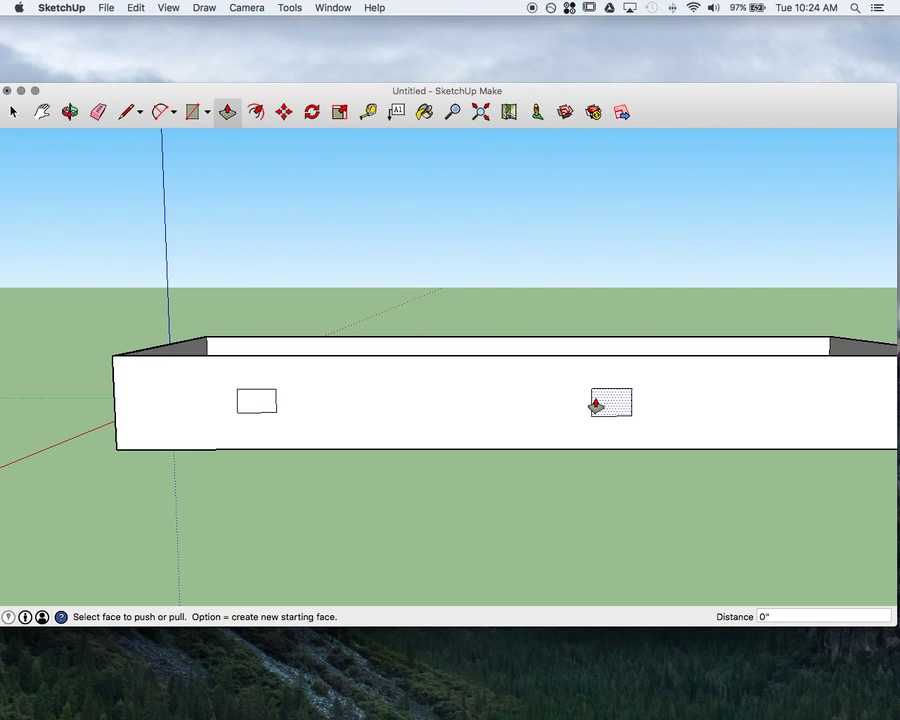
pyautogui.scroll(5, 596, 405)
pyautogui.moveTo(650, 458); pyautogui.dragTo(648, 428)
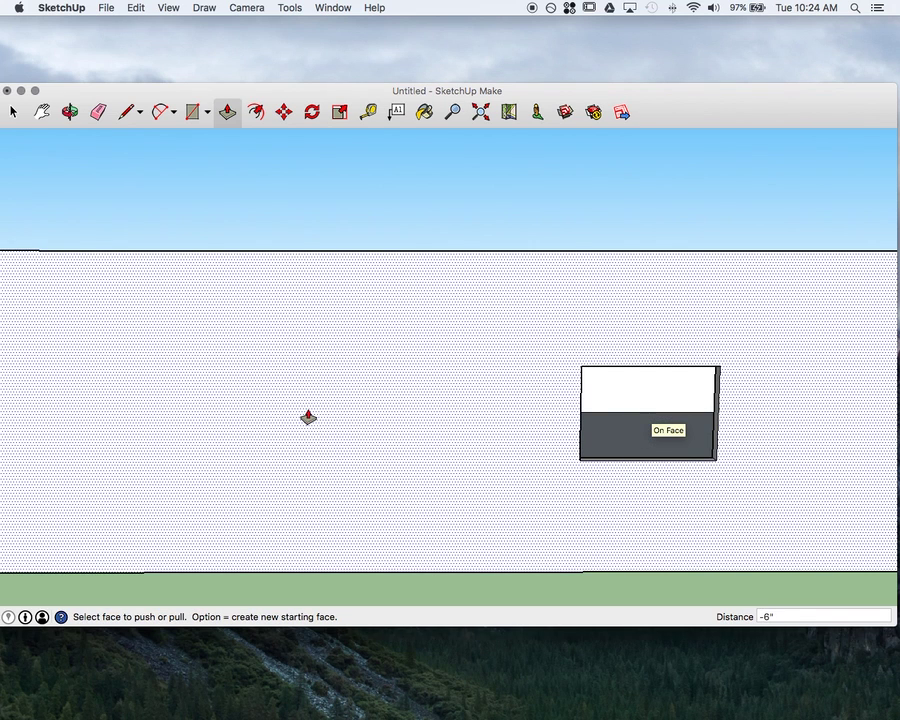
pyautogui.click(41, 112)
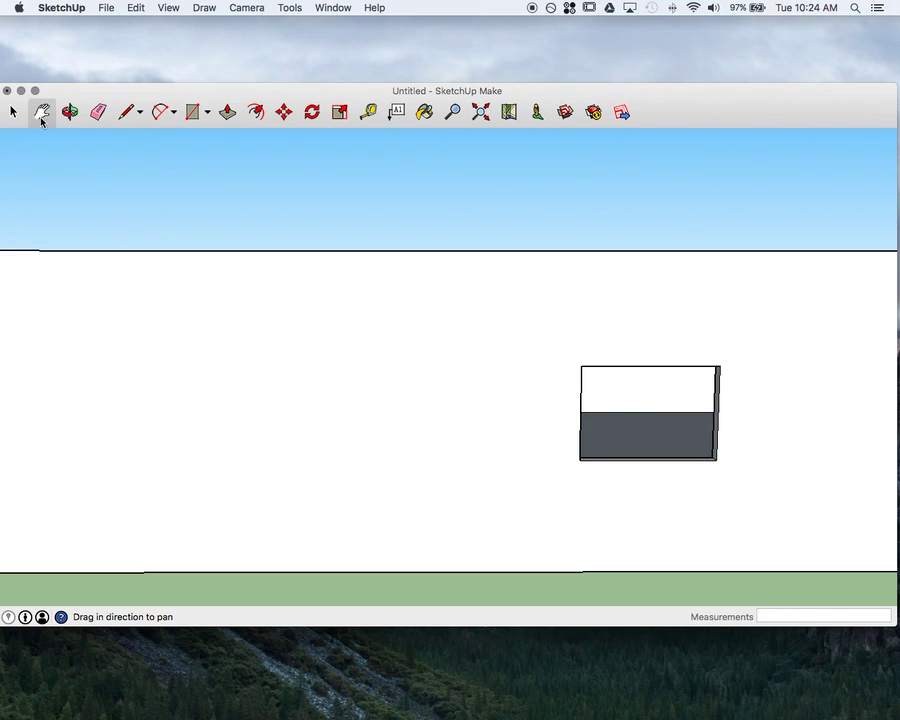
pyautogui.moveTo(138, 380)
pyautogui.mouseDown()
pyautogui.moveTo(343, 383)
pyautogui.moveTo(856, 337)
pyautogui.mouseUp()
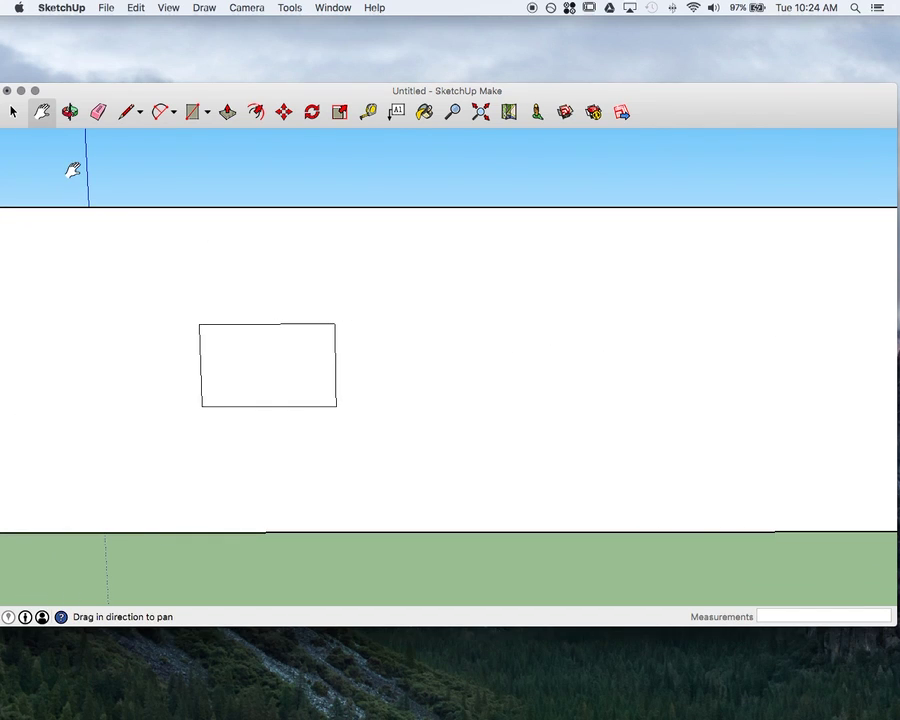
pyautogui.click(228, 112)
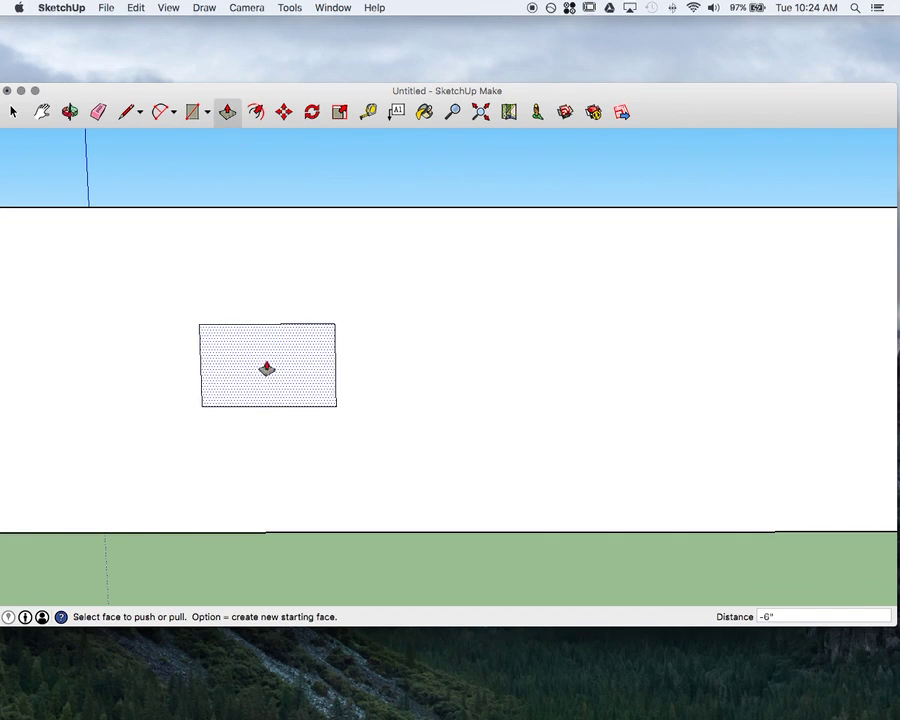
pyautogui.click(264, 380)
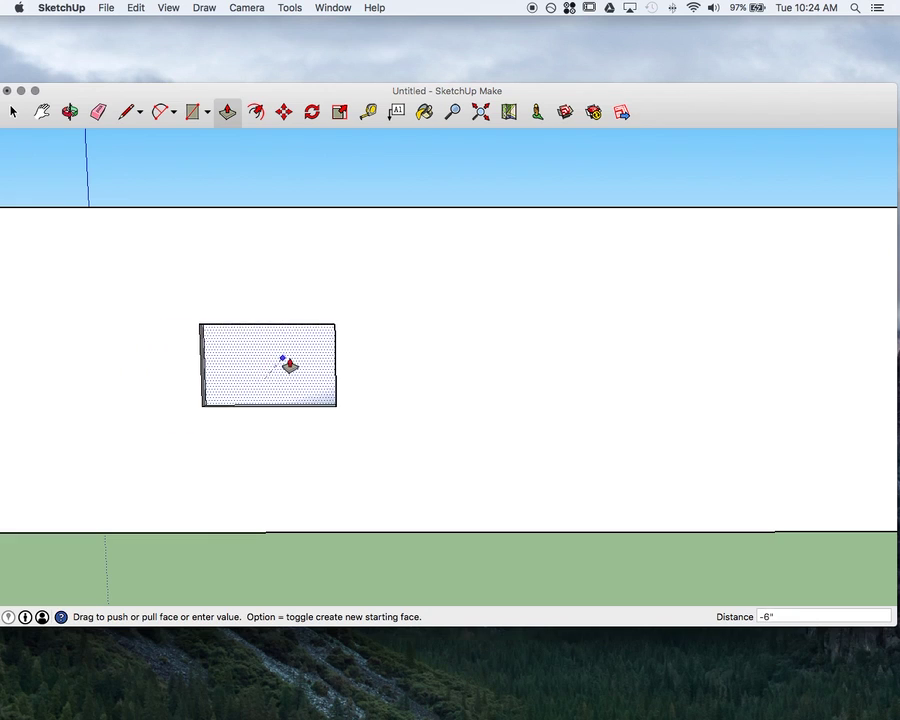
pyautogui.click(321, 351)
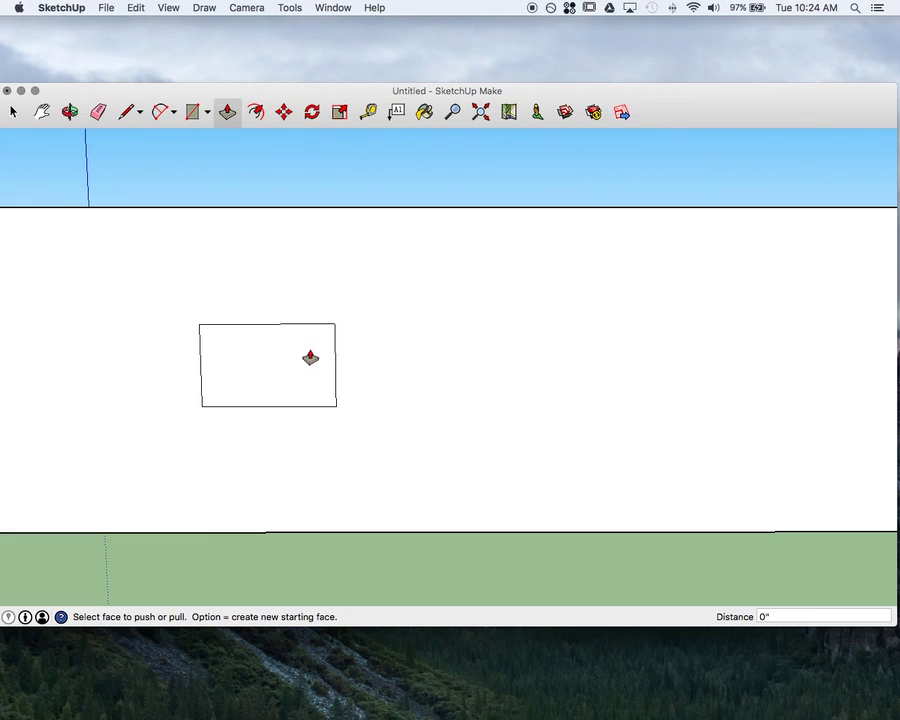
pyautogui.click(256, 390)
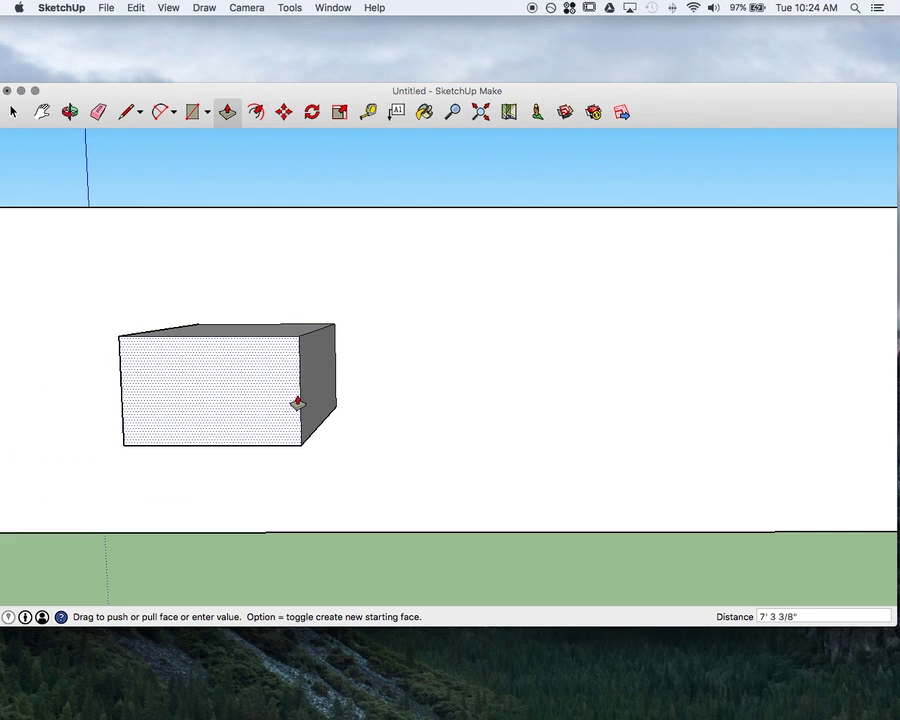
pyautogui.press('Escape')
pyautogui.press('super+z')
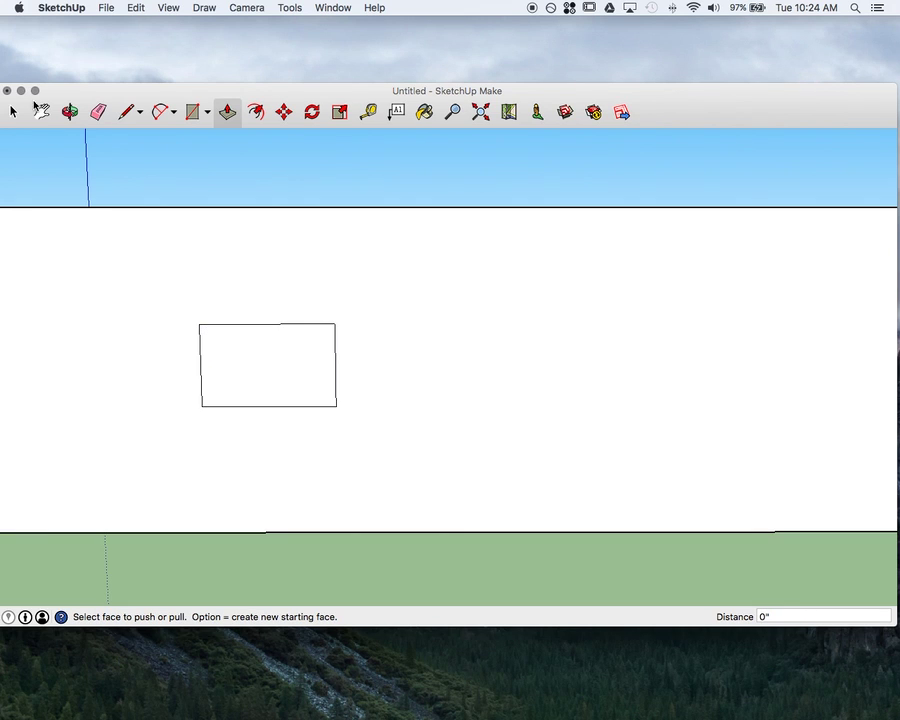
pyautogui.click(70, 112)
pyautogui.moveTo(130, 283); pyautogui.dragTo(285, 402)
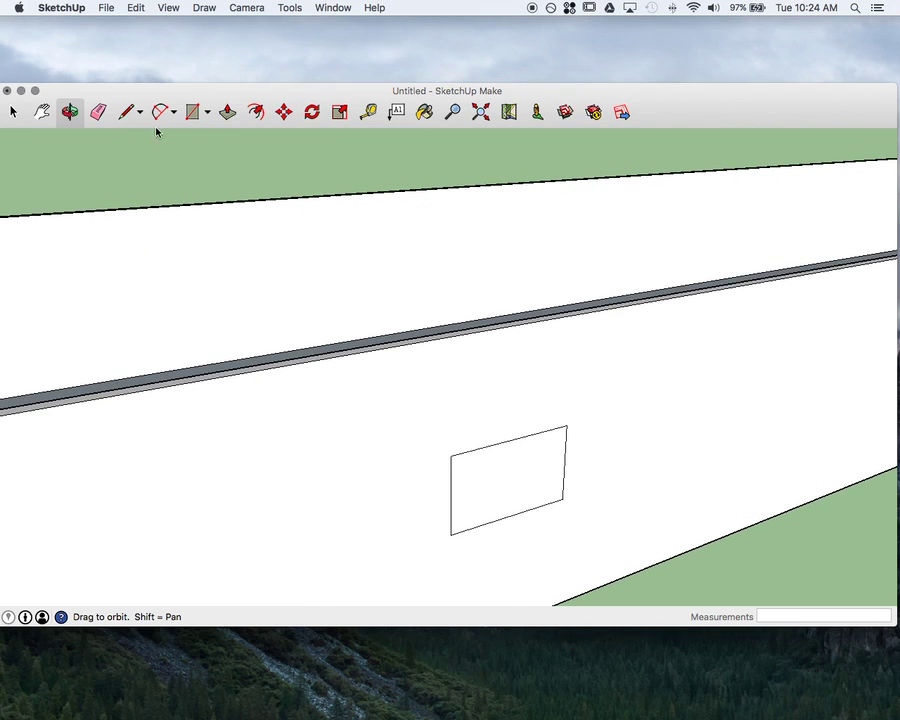
# - Push the second window rectangle 6 inches through the long wall
pyautogui.click(228, 113)
pyautogui.moveTo(510, 490)
pyautogui.mouseDown()
pyautogui.moveTo(520, 496)
pyautogui.moveTo(502, 477)
pyautogui.mouseUp()
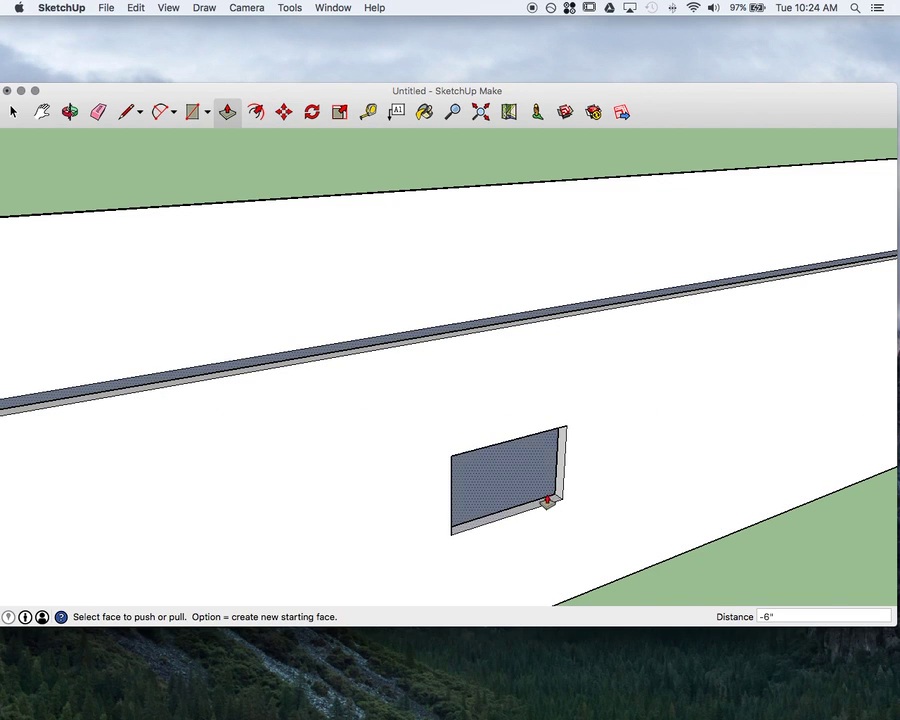
pyautogui.click(70, 112)
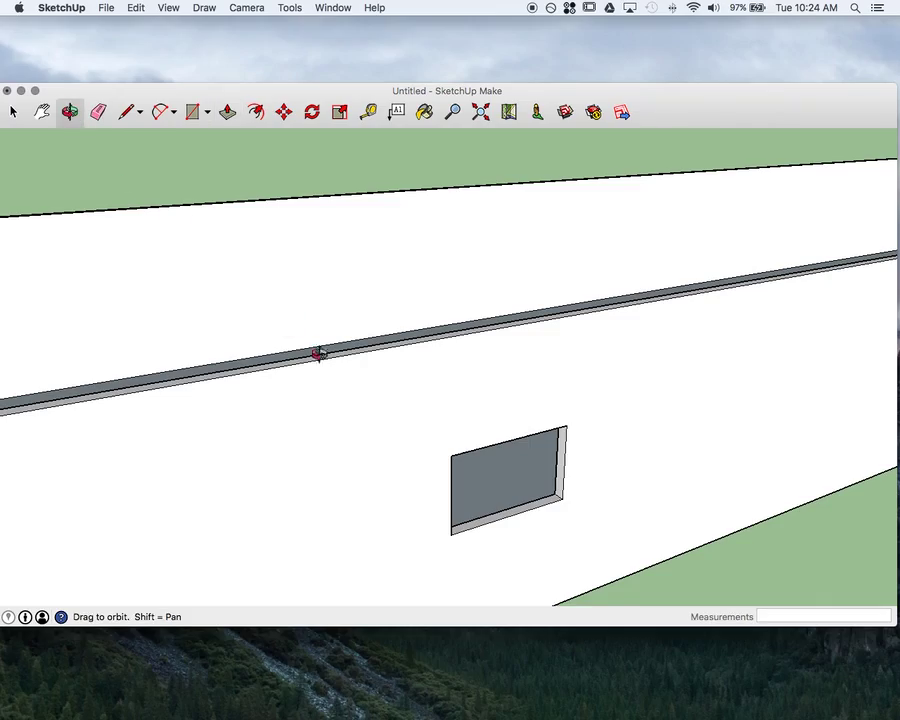
pyautogui.moveTo(315, 353); pyautogui.dragTo(630, 361)
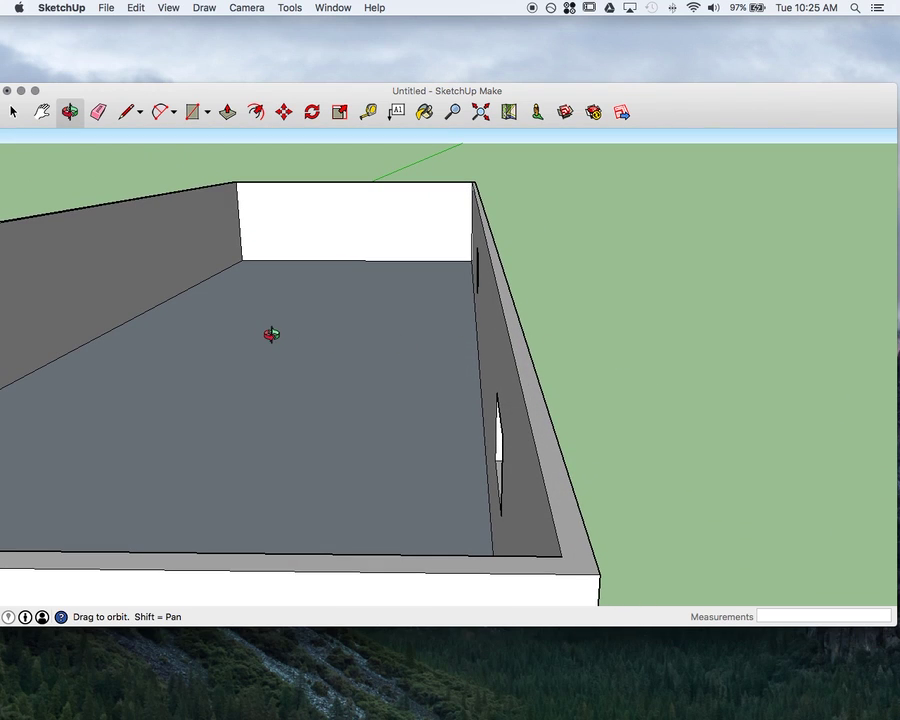
# - With the Paint Bucket, switch the Materials panel to the colour wheel to pick green
pyautogui.click(424, 112)
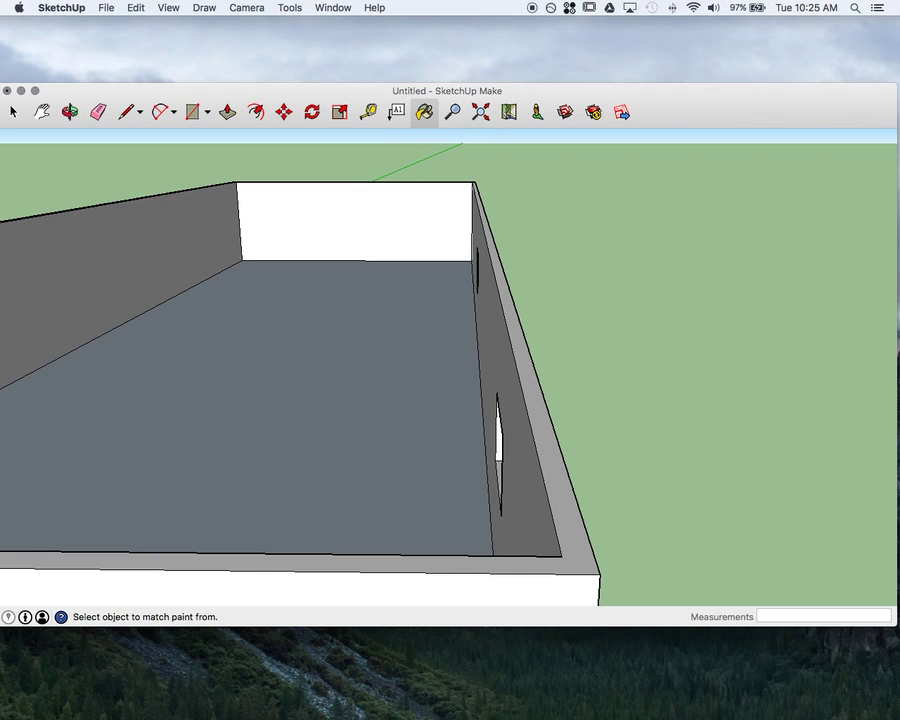
pyautogui.moveTo(854, 86); pyautogui.dragTo(769, 110)
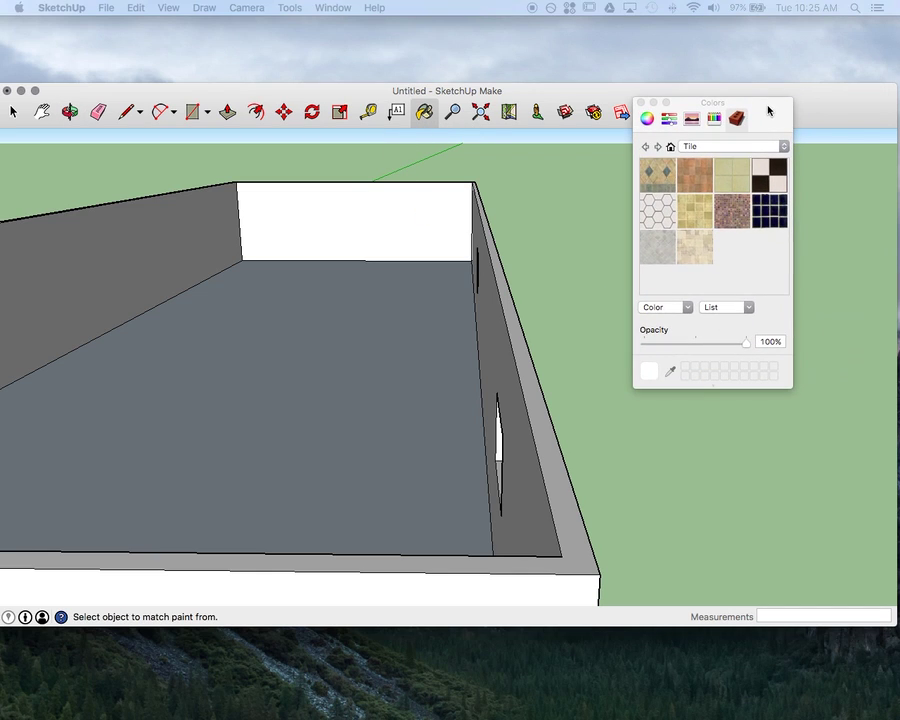
pyautogui.click(705, 146)
pyautogui.click(705, 148)
pyautogui.click(646, 119)
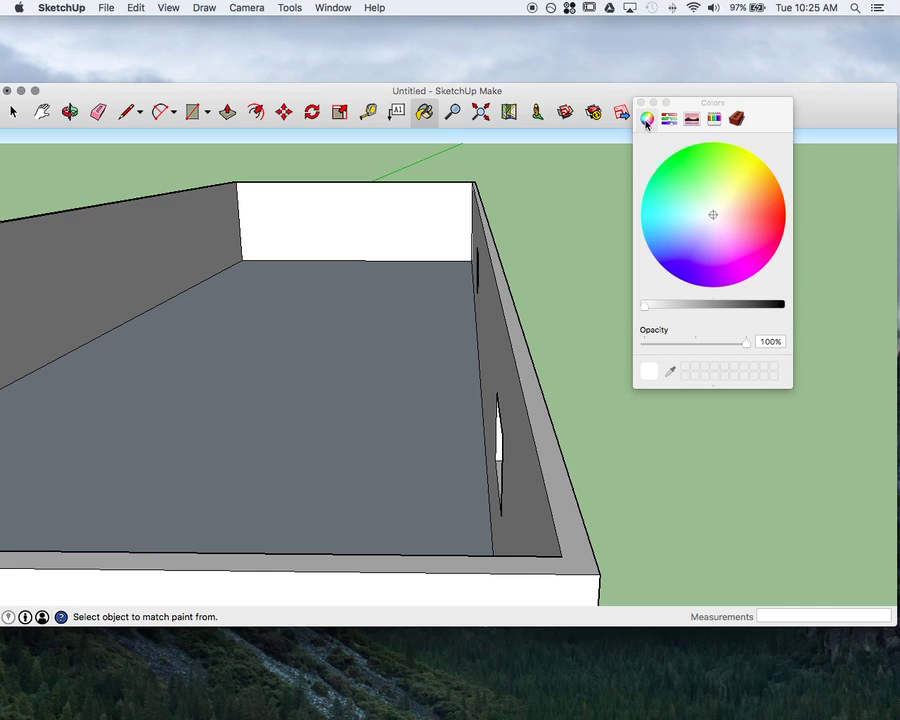
# - Paint the left, back and right walls bright green and check the outside
pyautogui.click(110, 262)
pyautogui.click(288, 218)
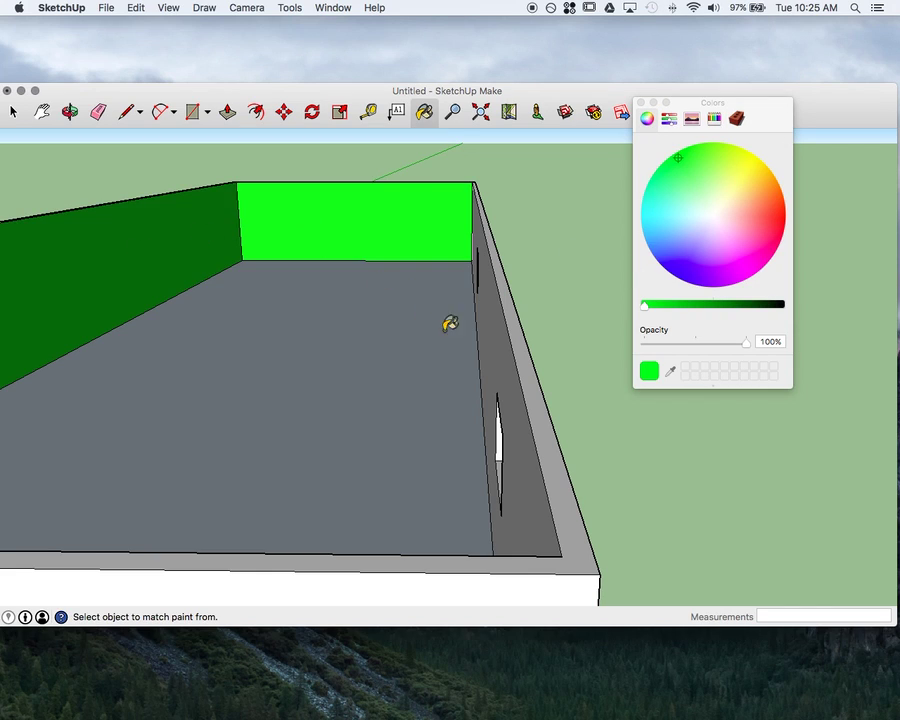
pyautogui.click(486, 323)
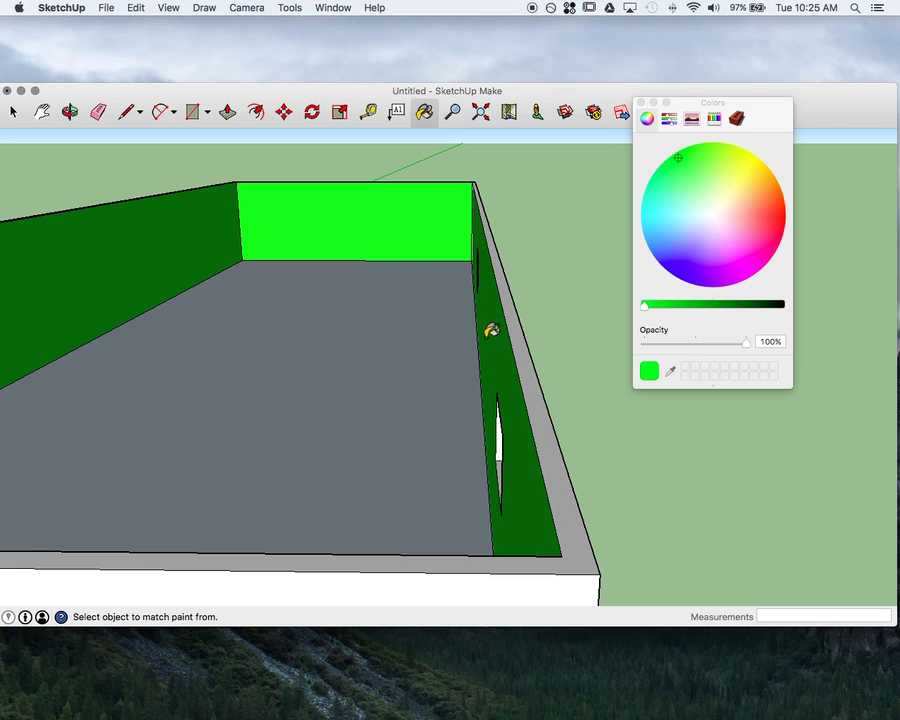
pyautogui.click(70, 112)
pyautogui.moveTo(173, 213); pyautogui.dragTo(886, 305)
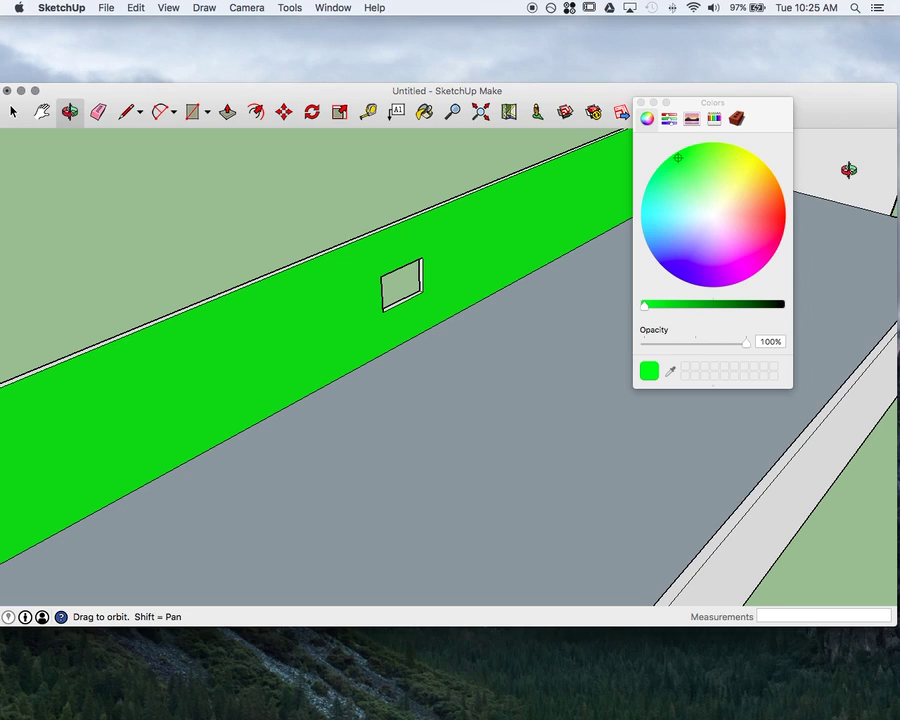
pyautogui.click(432, 113)
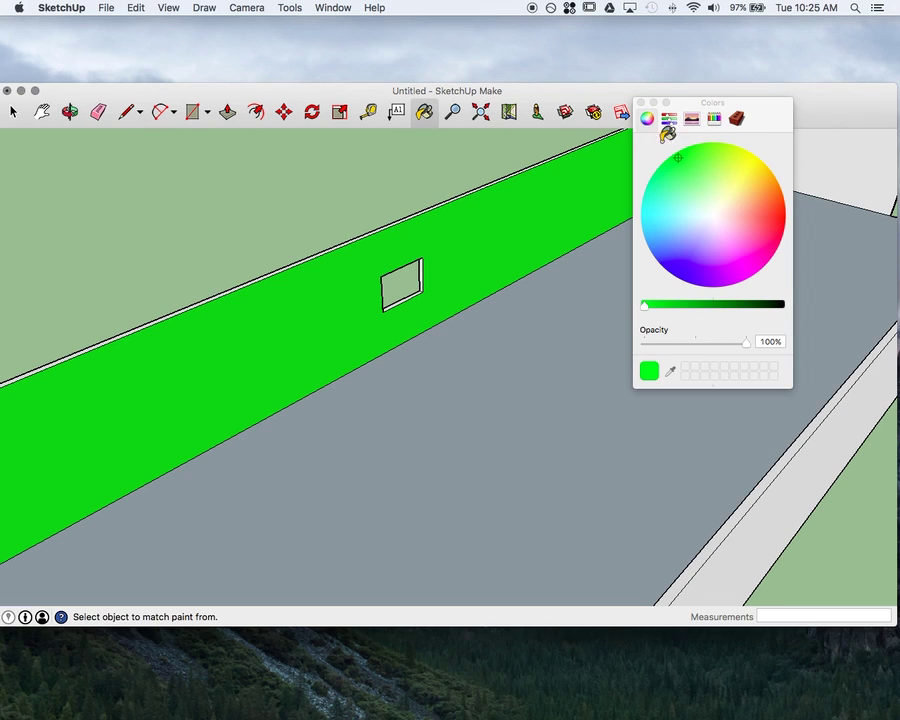
pyautogui.moveTo(769, 110)
pyautogui.mouseDown()
pyautogui.moveTo(516, 253)
pyautogui.moveTo(476, 264)
pyautogui.mouseUp()
# - Paint the floor with the cobblestone material from the Groundcover collection
pyautogui.click(444, 279)
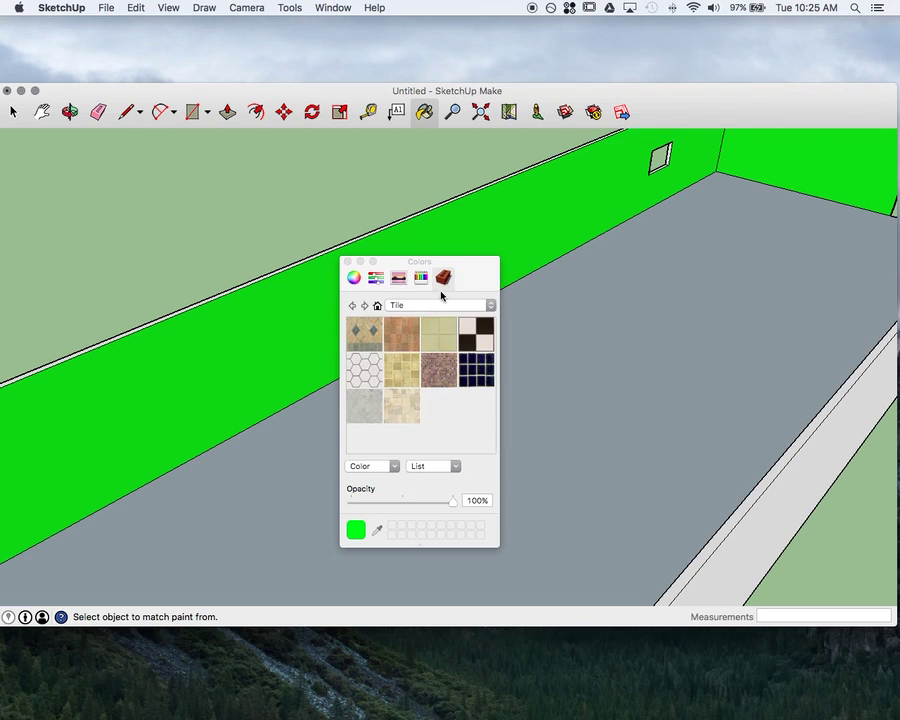
pyautogui.click(424, 306)
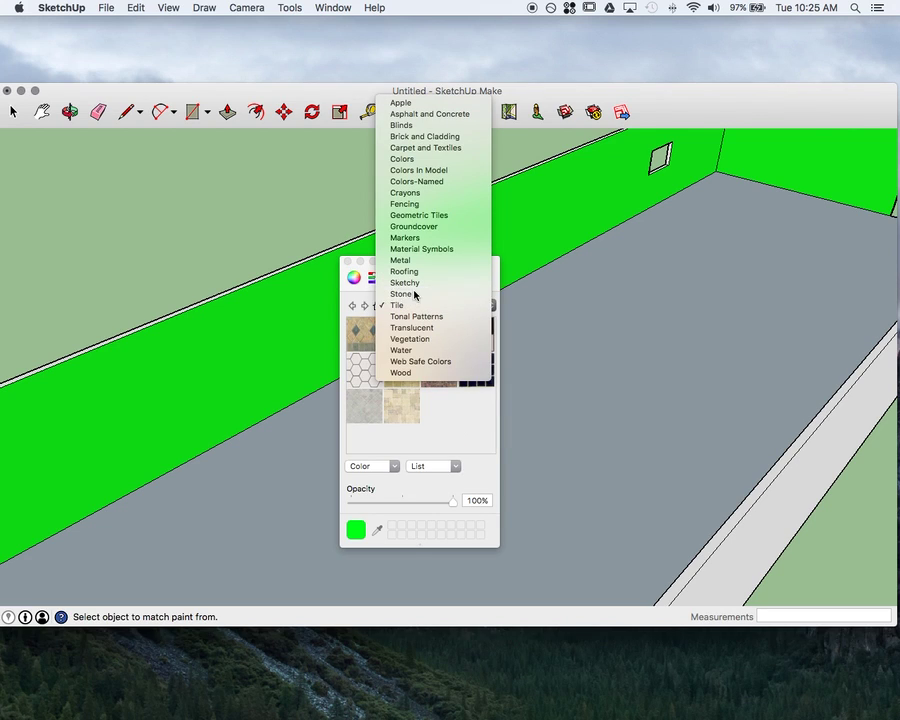
pyautogui.click(415, 294)
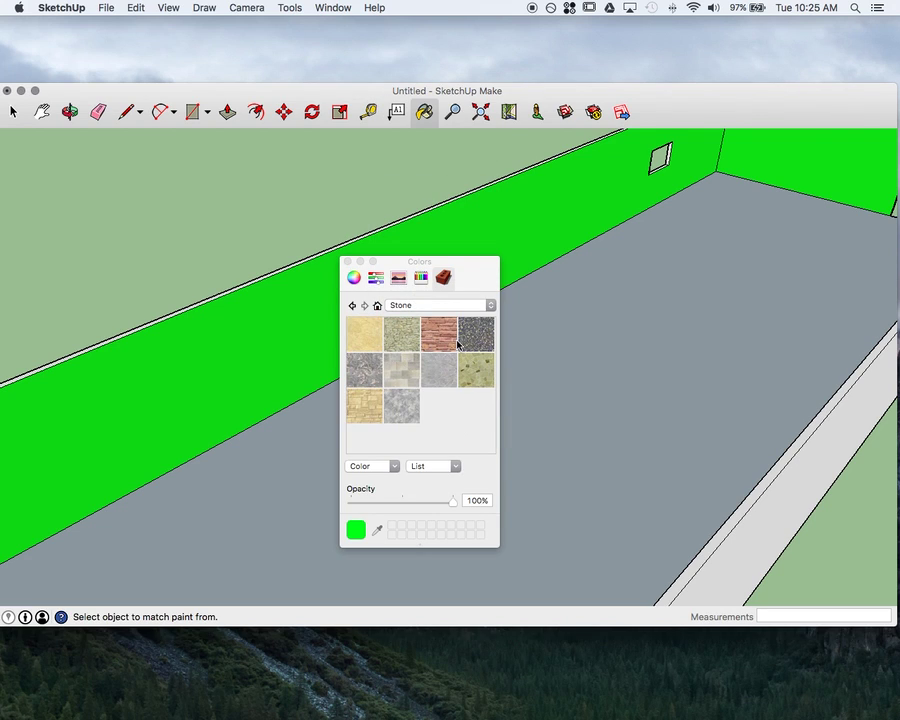
pyautogui.click(449, 306)
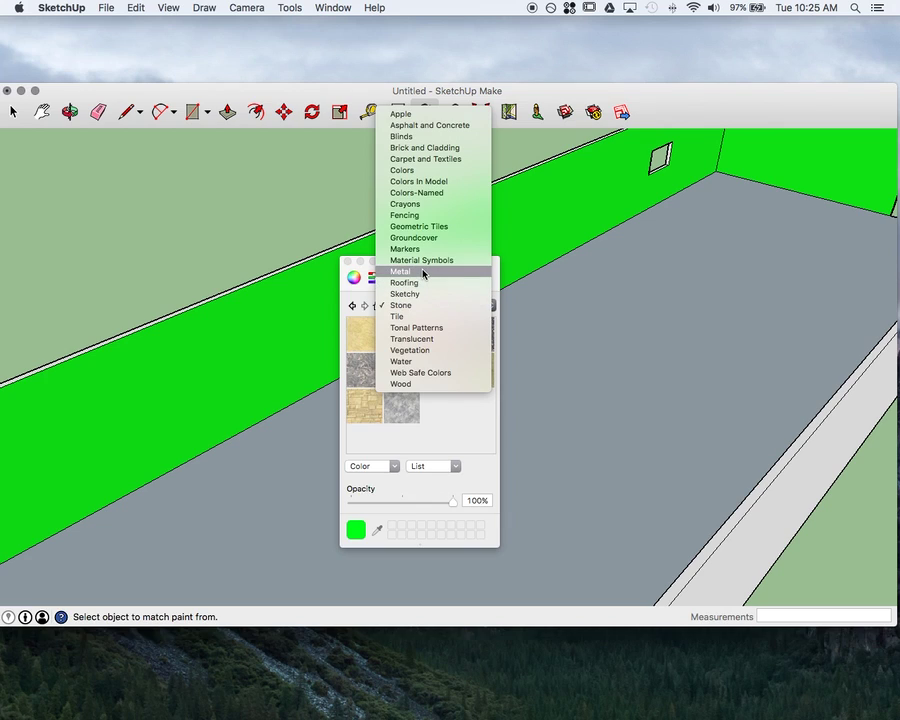
pyautogui.click(422, 238)
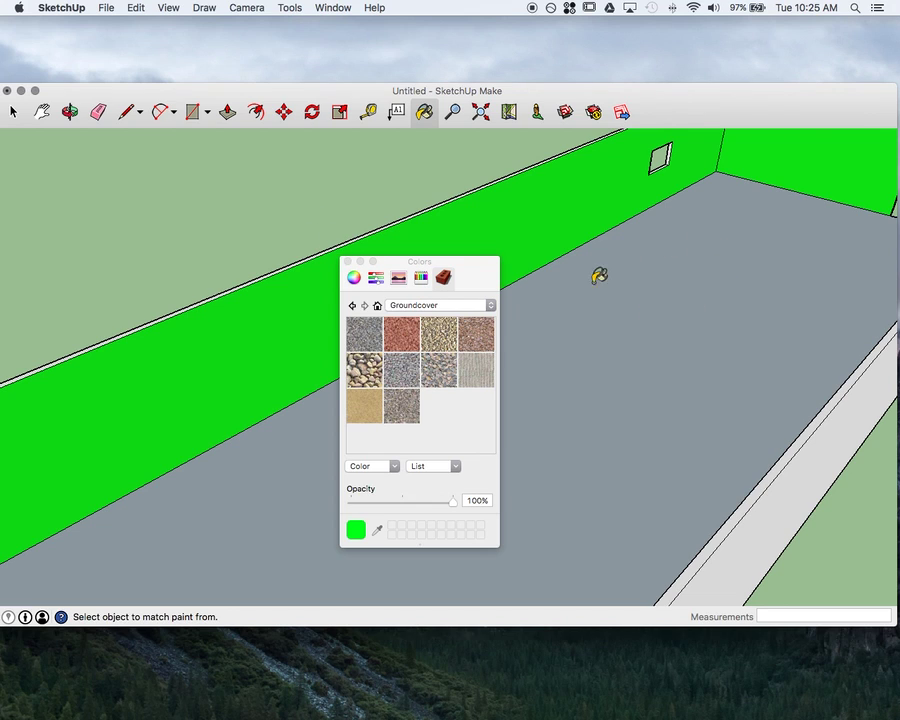
pyautogui.click(352, 372)
pyautogui.click(654, 365)
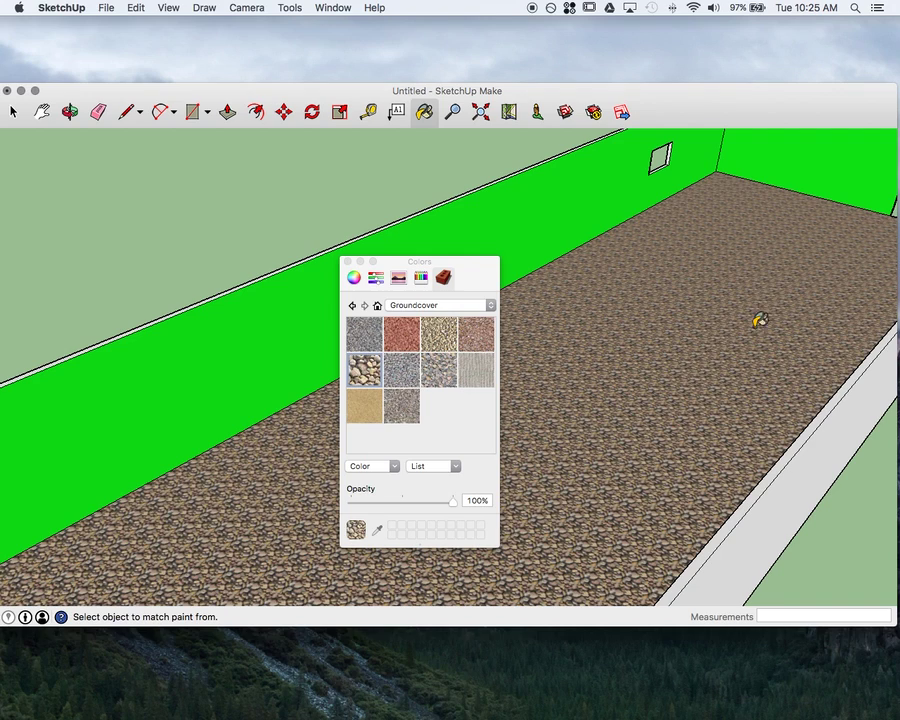
pyautogui.click(469, 310)
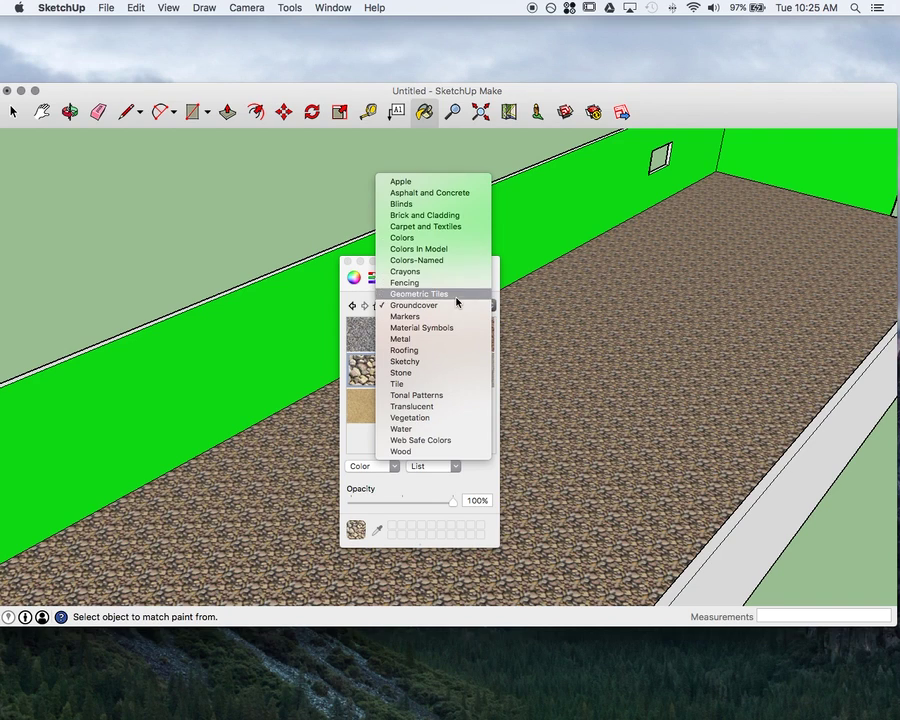